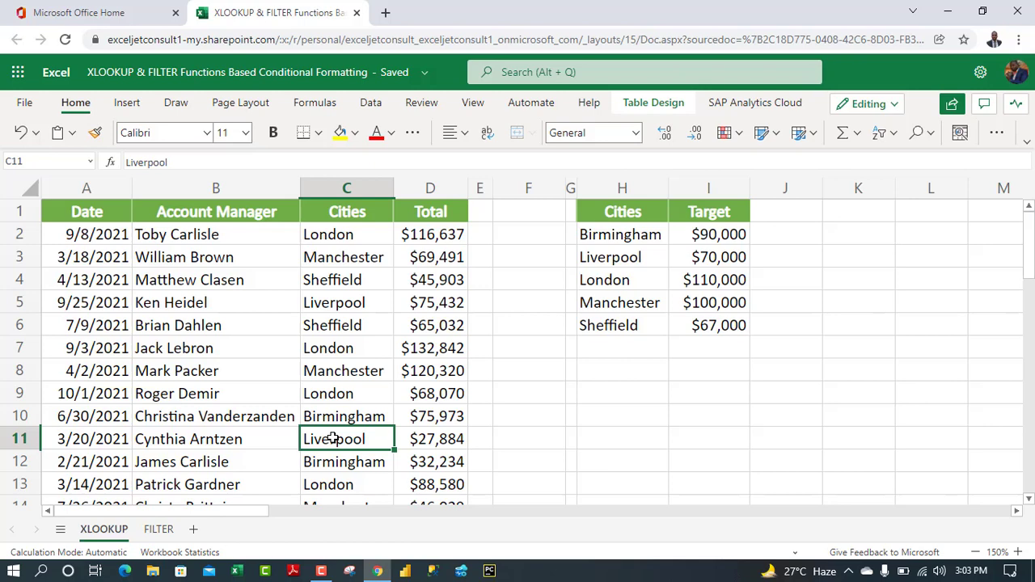
Point out the sales columns and the city target table (Birmingham $90,000, Liverpool $70,000, London $110,000).
left_click(173, 305)
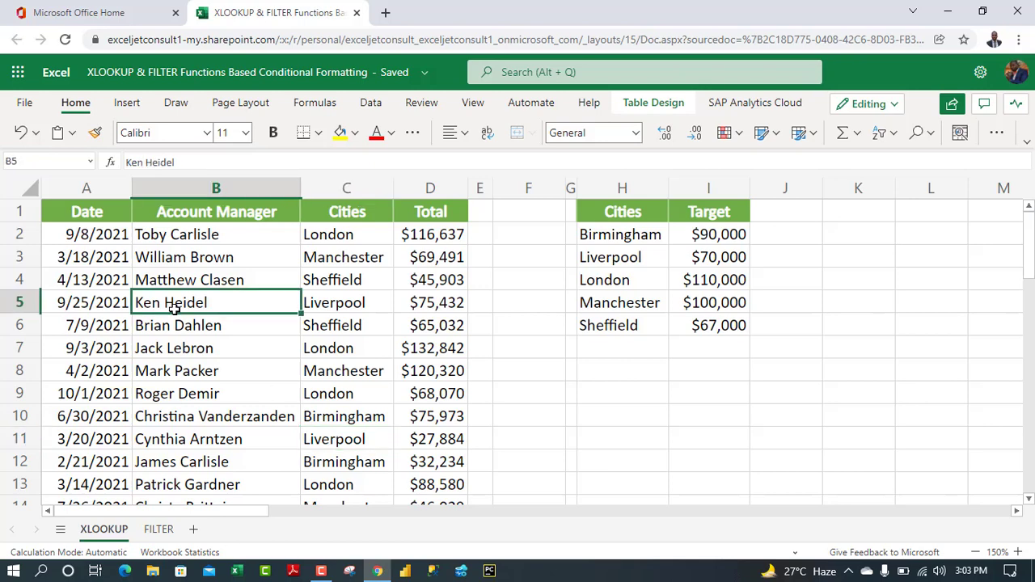
left_click_drag(86, 212, 89, 393)
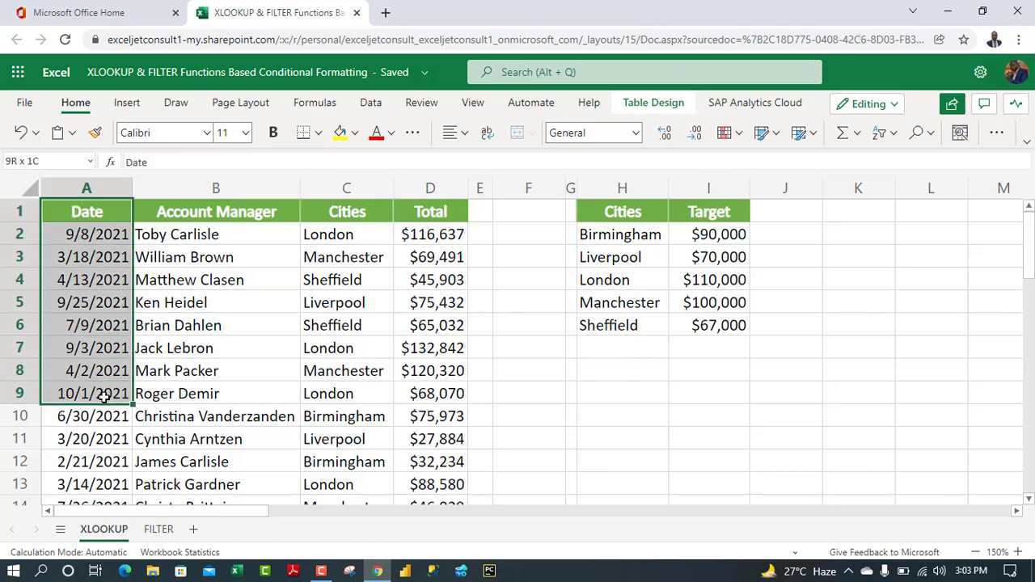
left_click(208, 213)
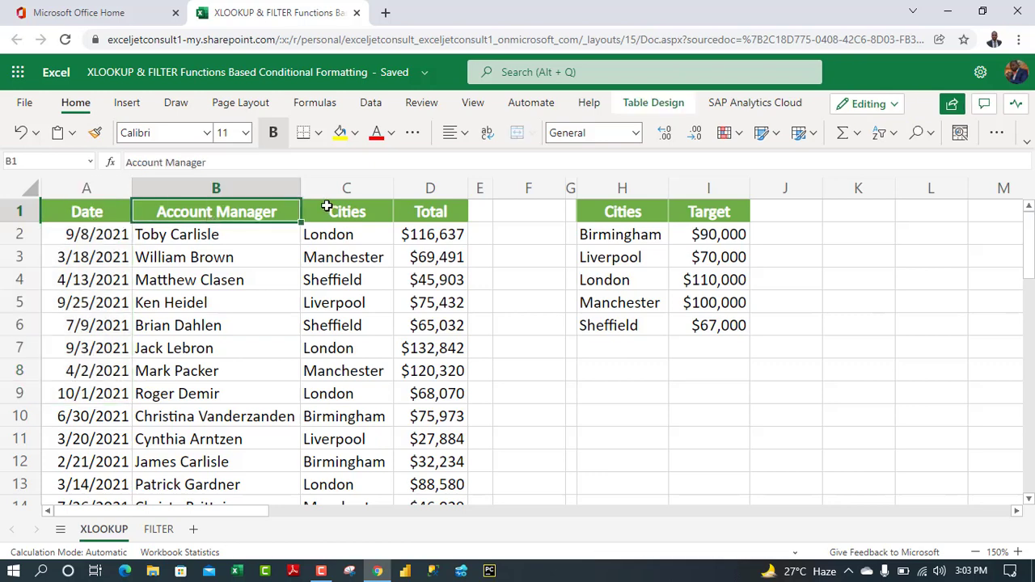
left_click(356, 209)
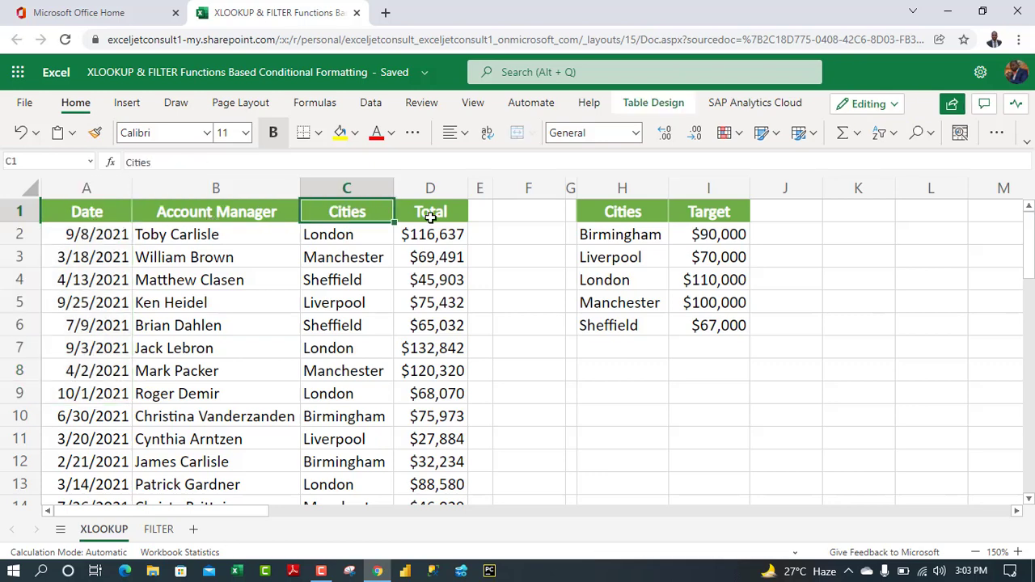
left_click(431, 216)
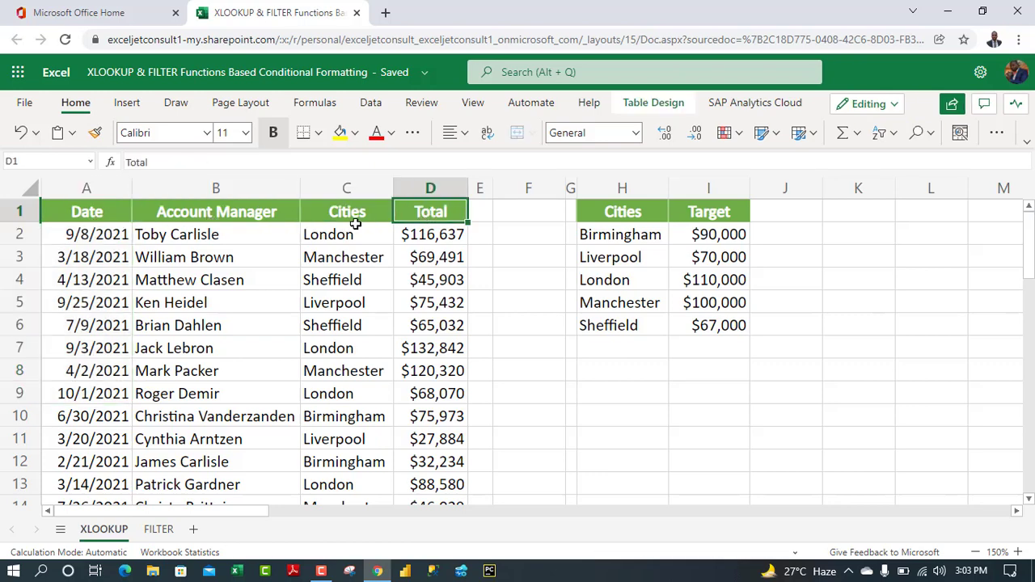
left_click_drag(586, 212, 713, 341)
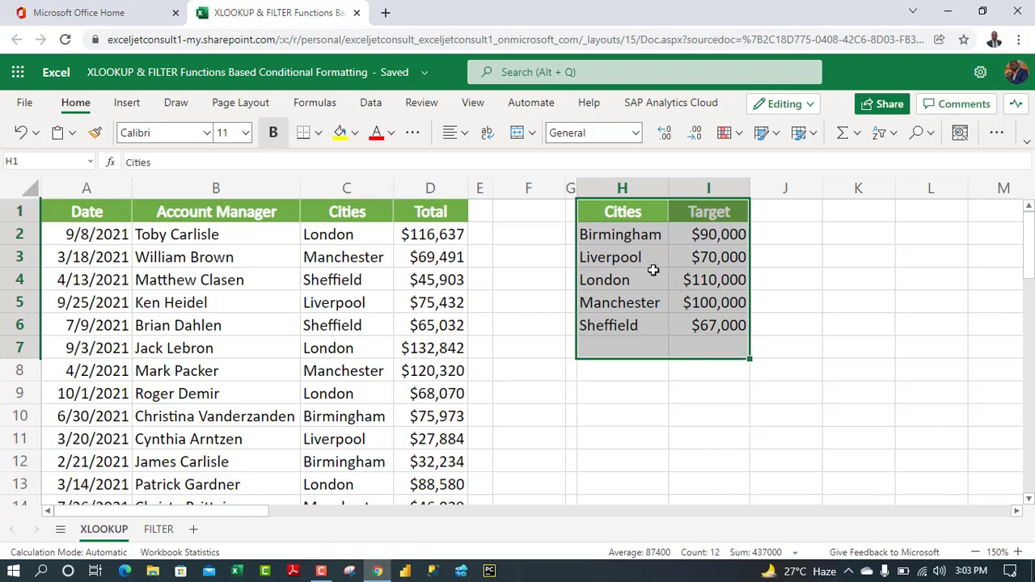
left_click_drag(623, 237, 638, 325)
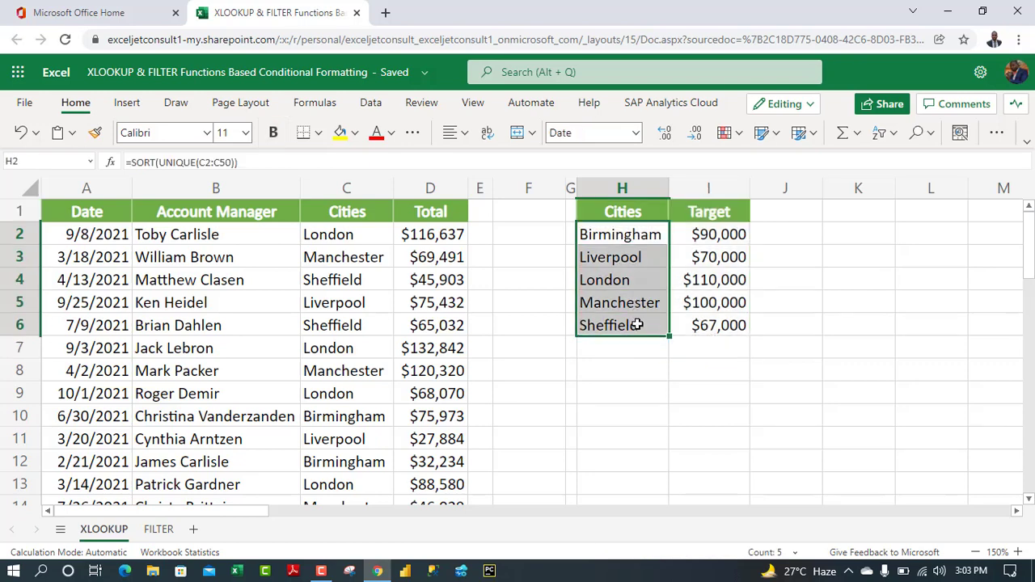
left_click_drag(721, 234, 734, 301)
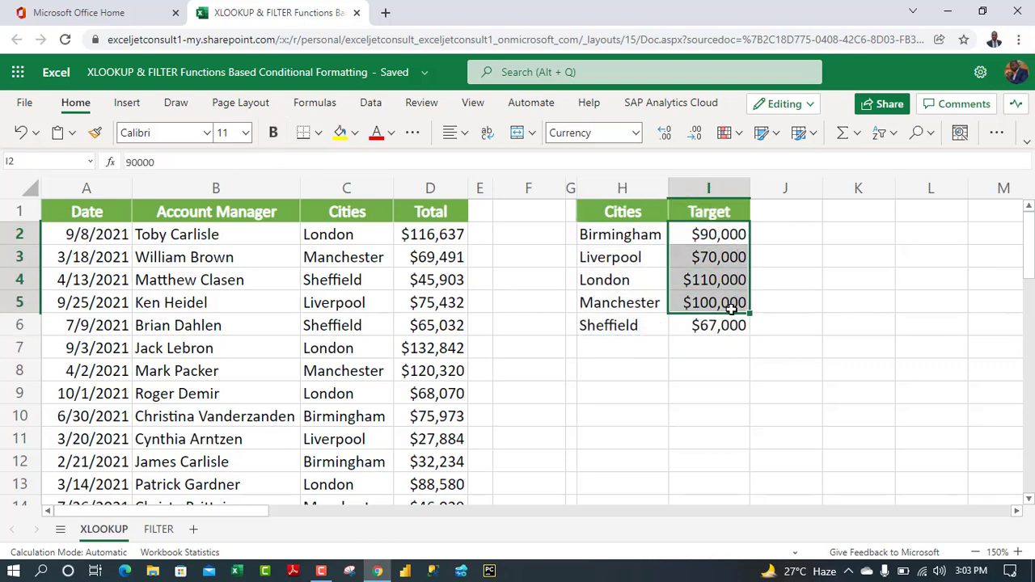
left_click(714, 236)
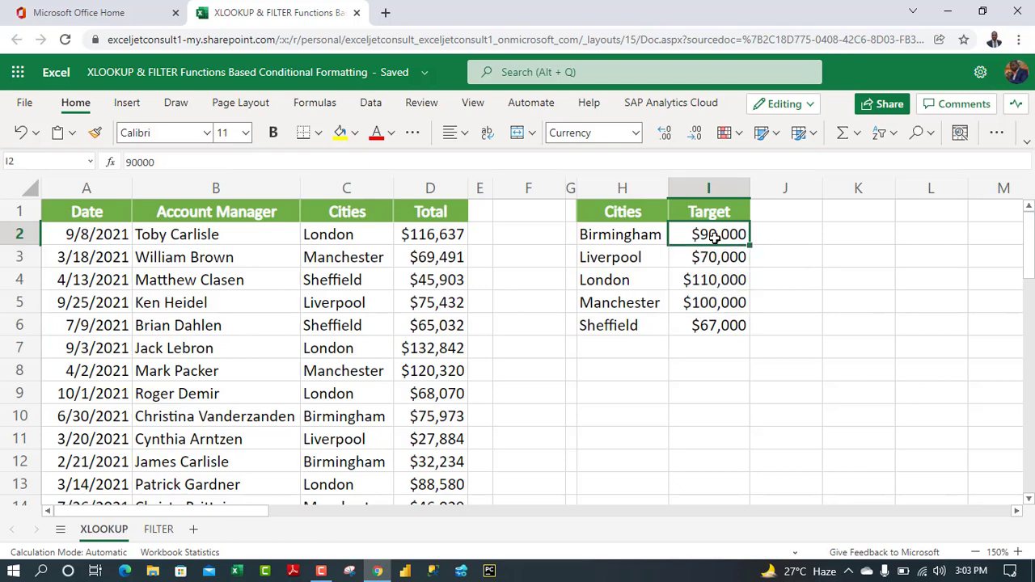
left_click(719, 260)
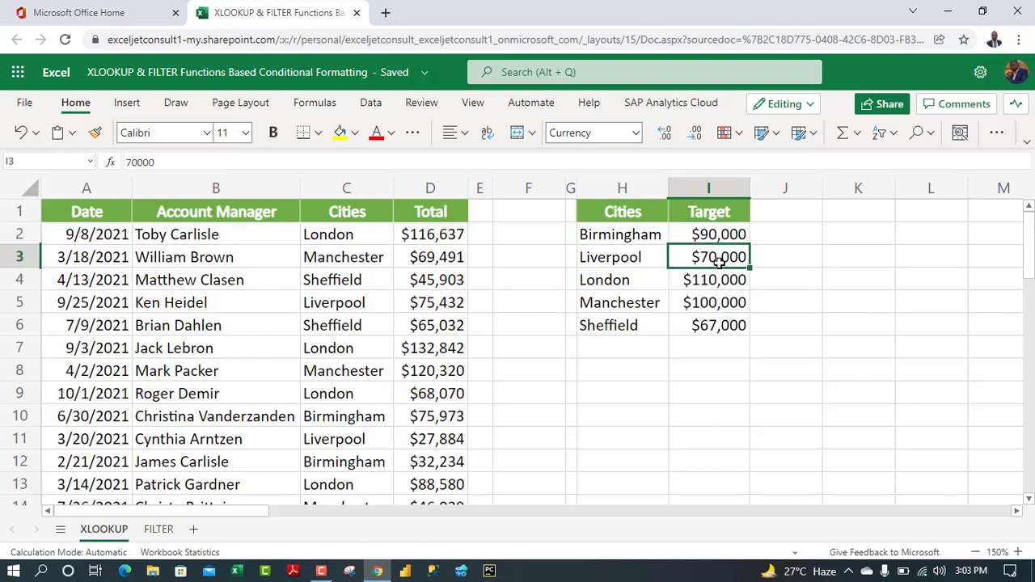
left_click(723, 282)
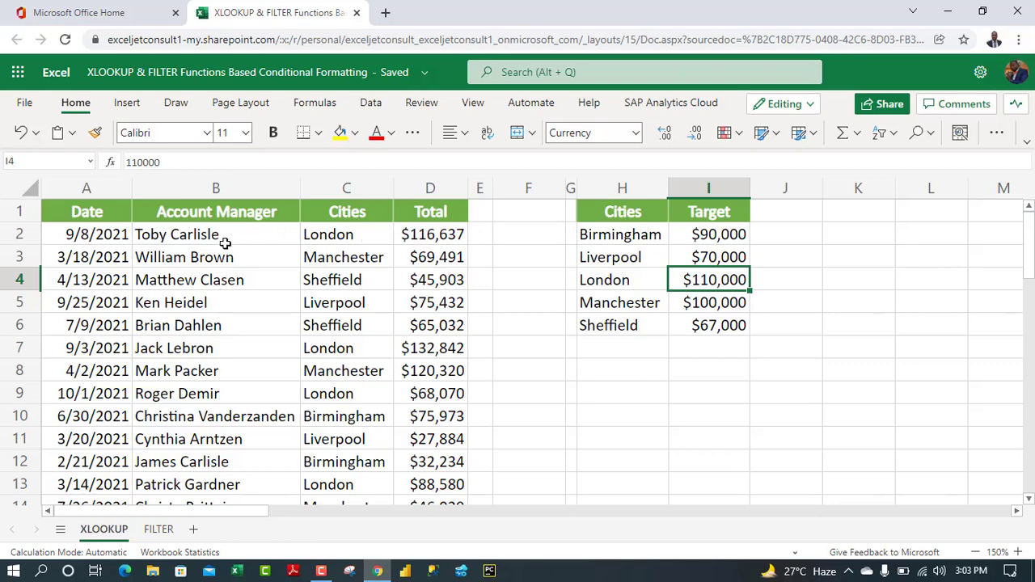
left_click_drag(718, 236, 720, 319)
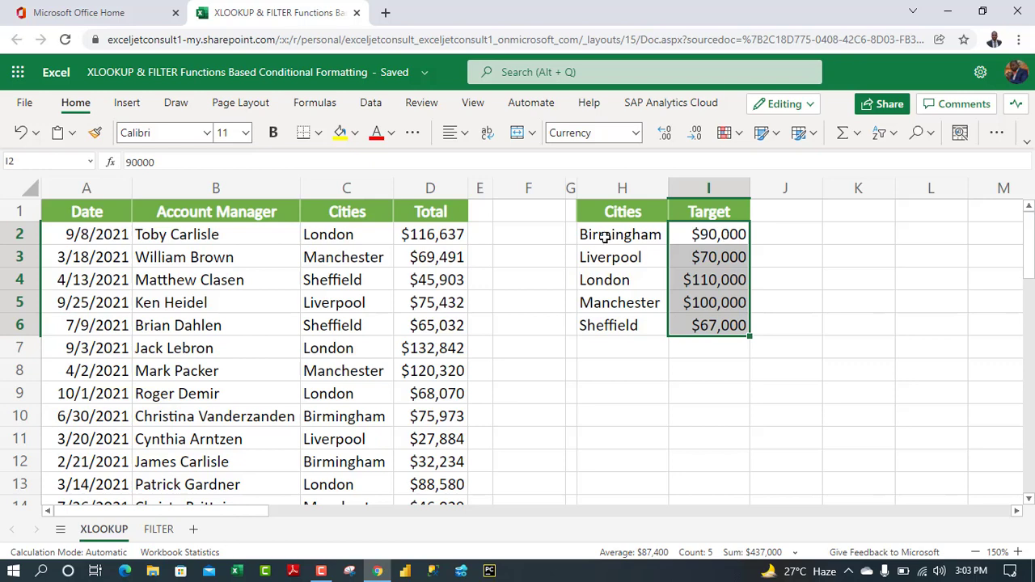
Enter =D2>=XLOOKUP(C2,H2#,I2:I6) in F2 to test the total against the city target.
left_click(529, 229)
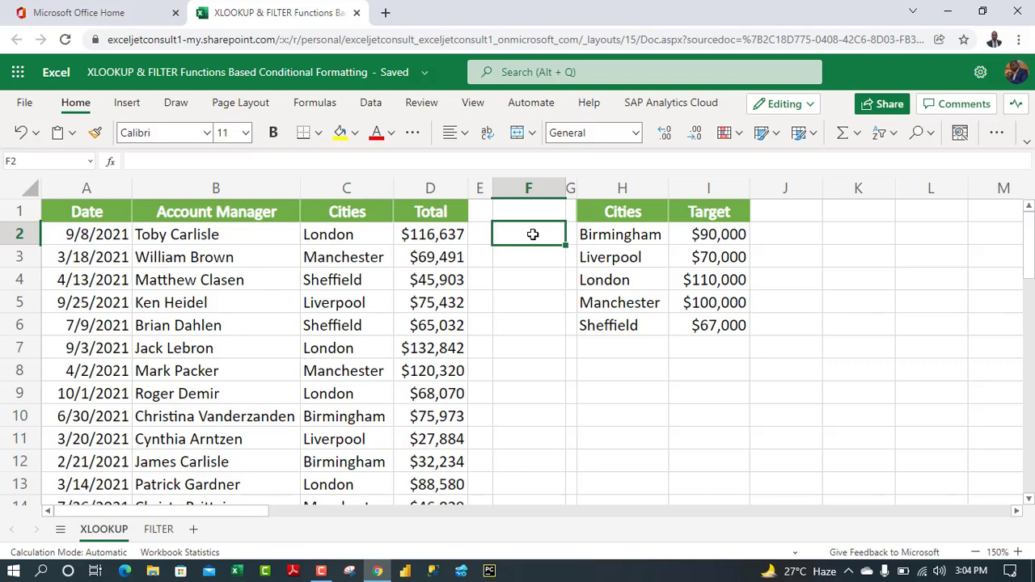
type("=")
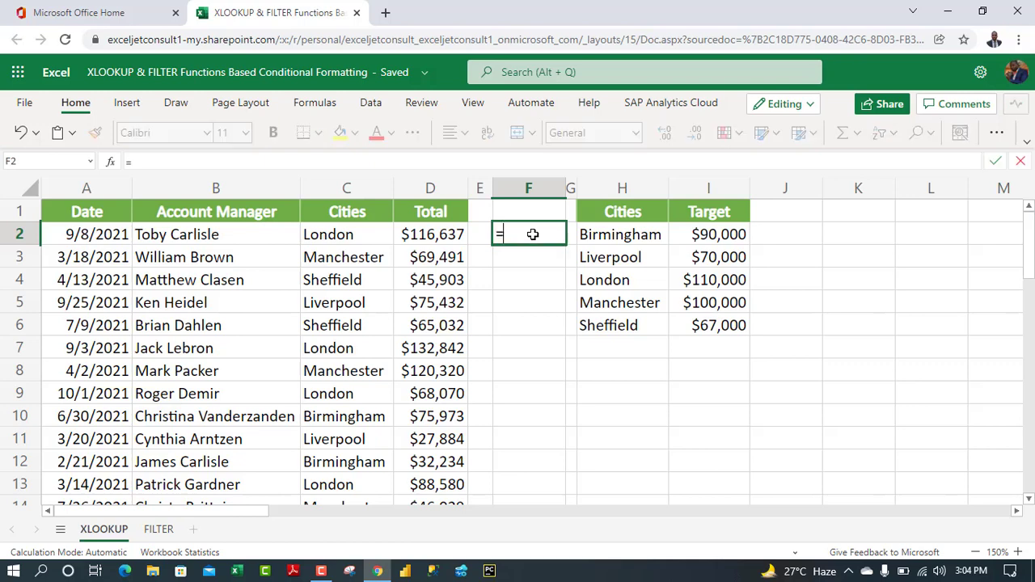
left_click(438, 235)
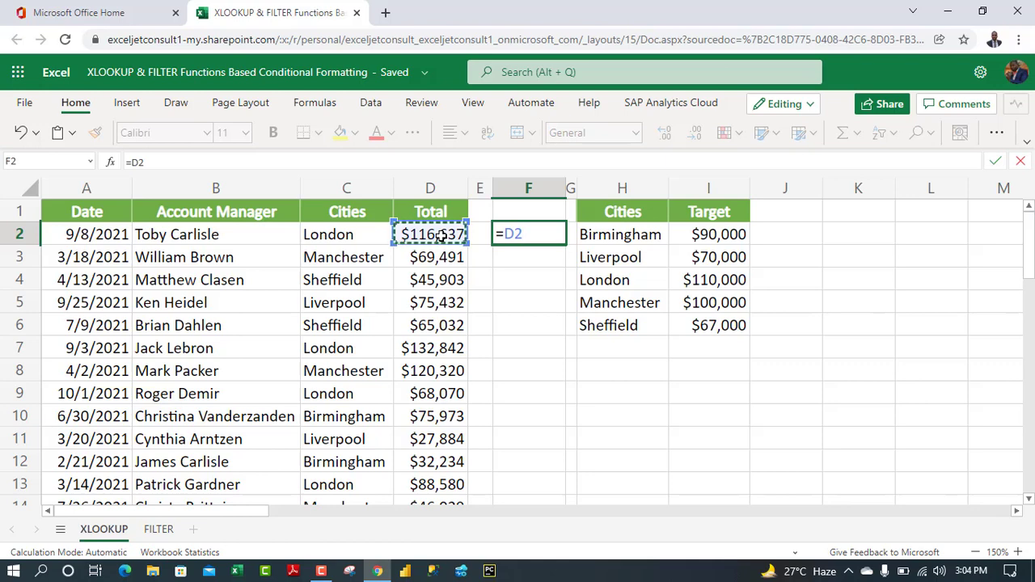
type(">=")
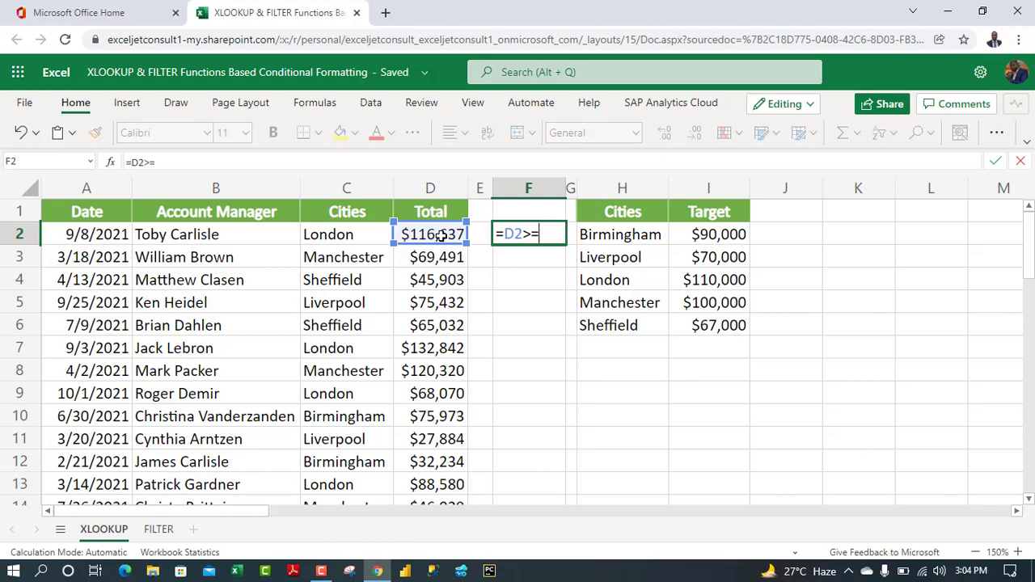
type("XLOOKUP(")
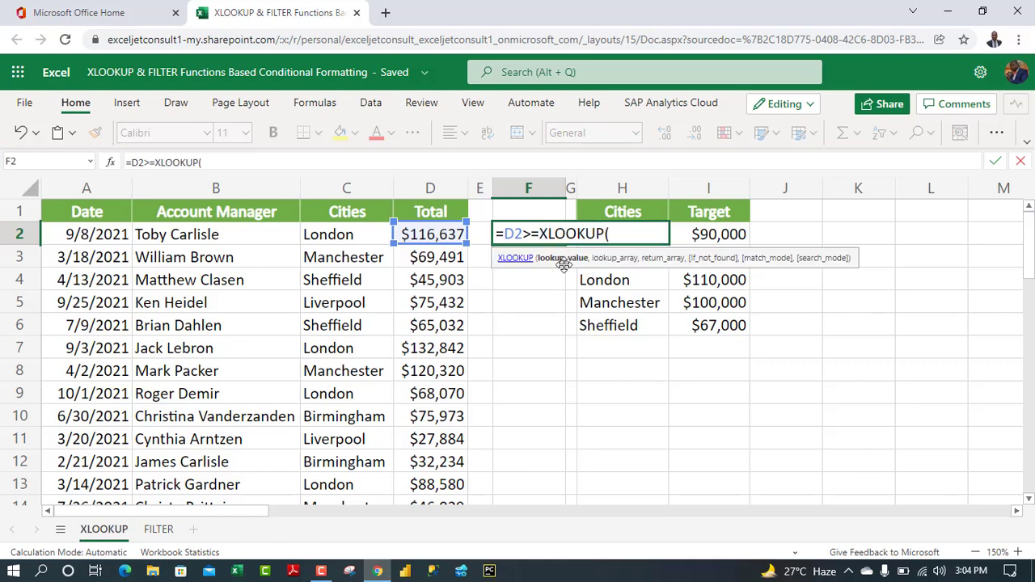
left_click(353, 234)
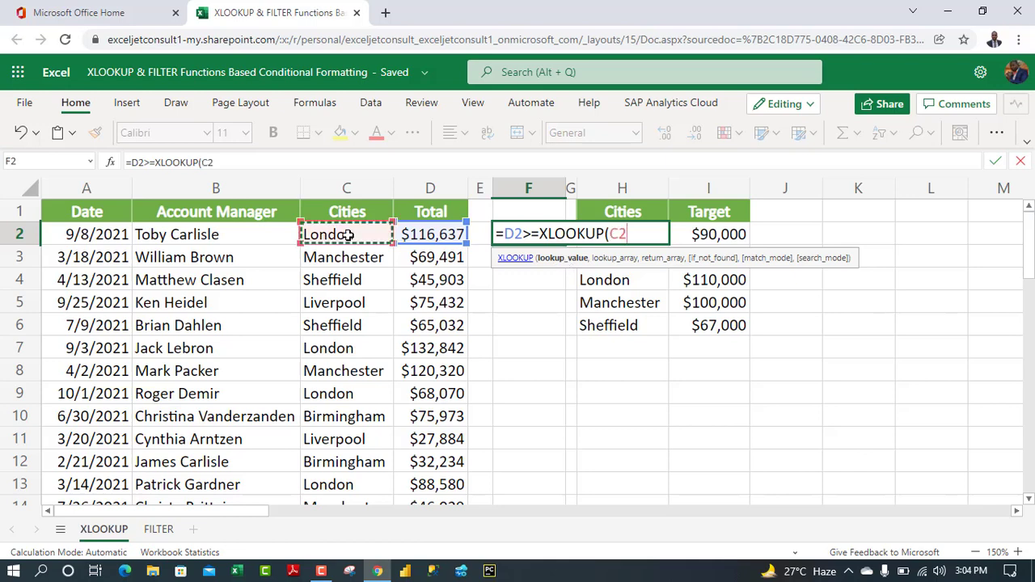
type(",")
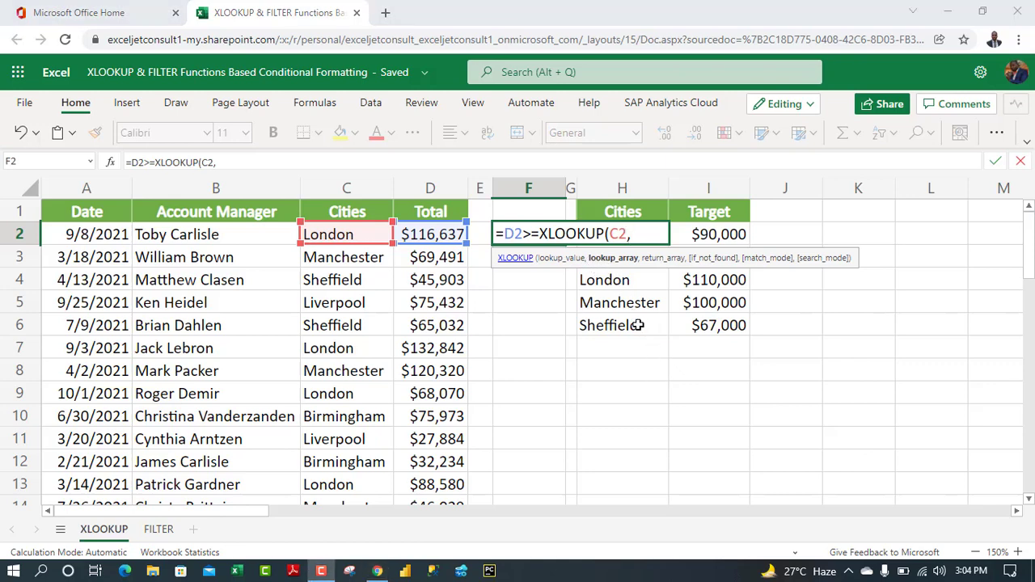
left_click_drag(636, 324, 647, 235)
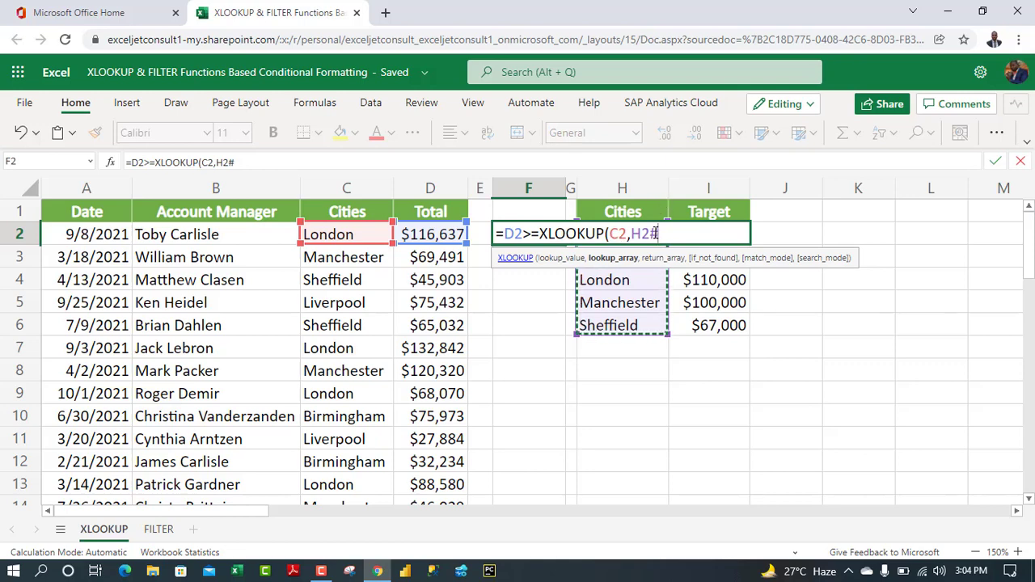
type(",")
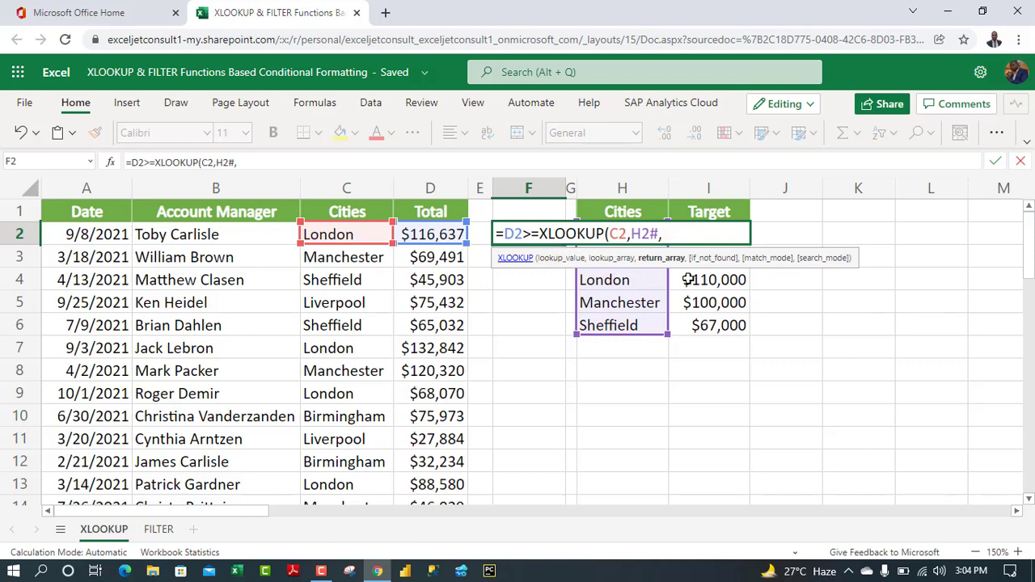
left_click_drag(707, 325, 718, 235)
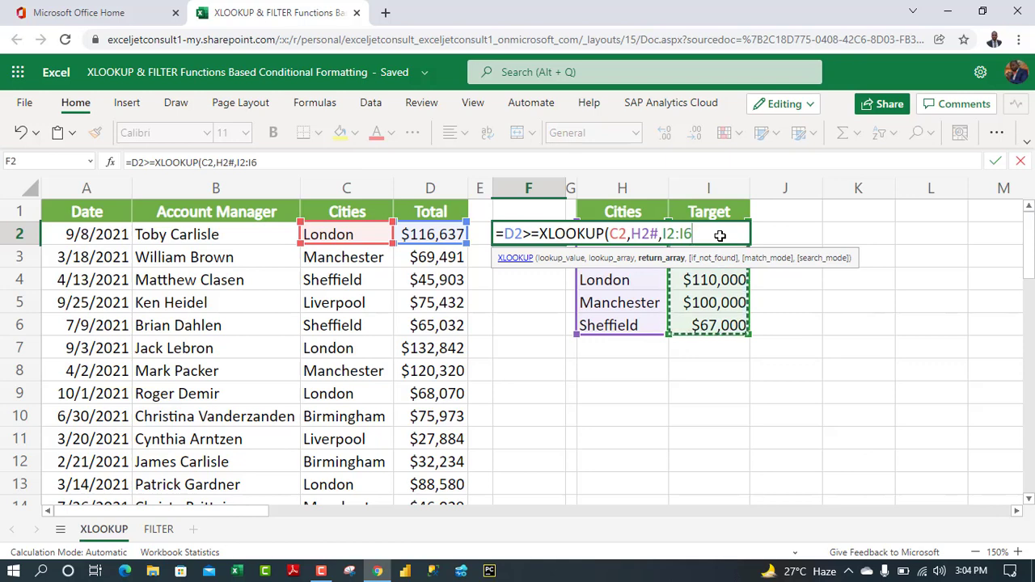
type(")")
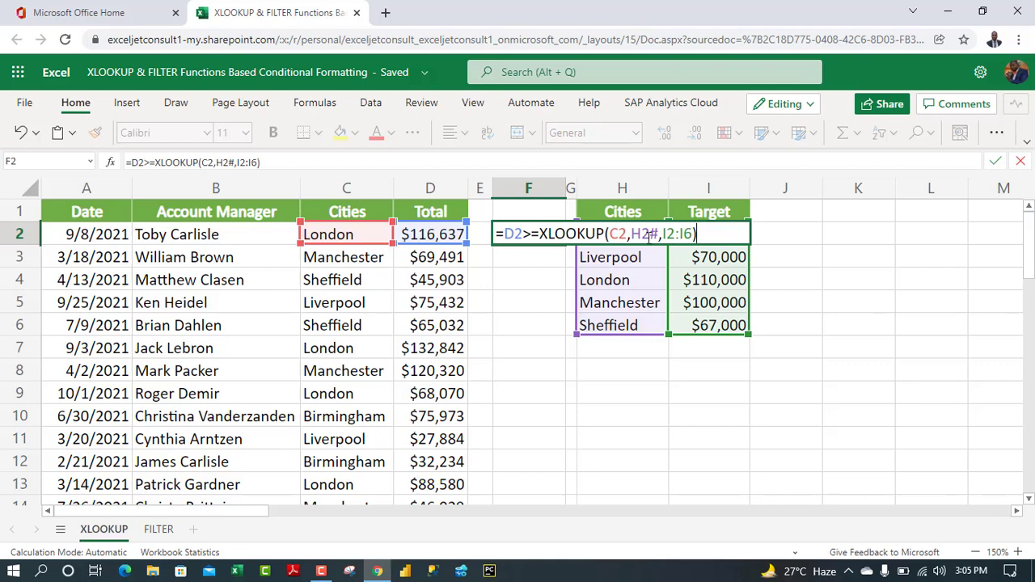
left_click_drag(641, 233, 668, 226)
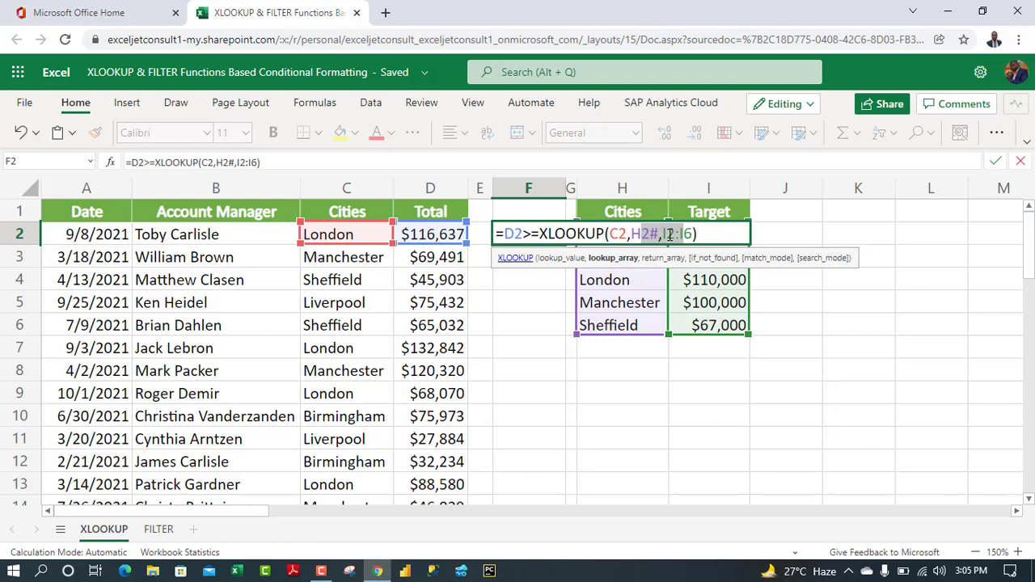
Lock references with F4 and commit F2 as =$D2>=XLOOKUP($C2,$H$2#,$I$2:$I$6), showing TRUE.
key("F4")
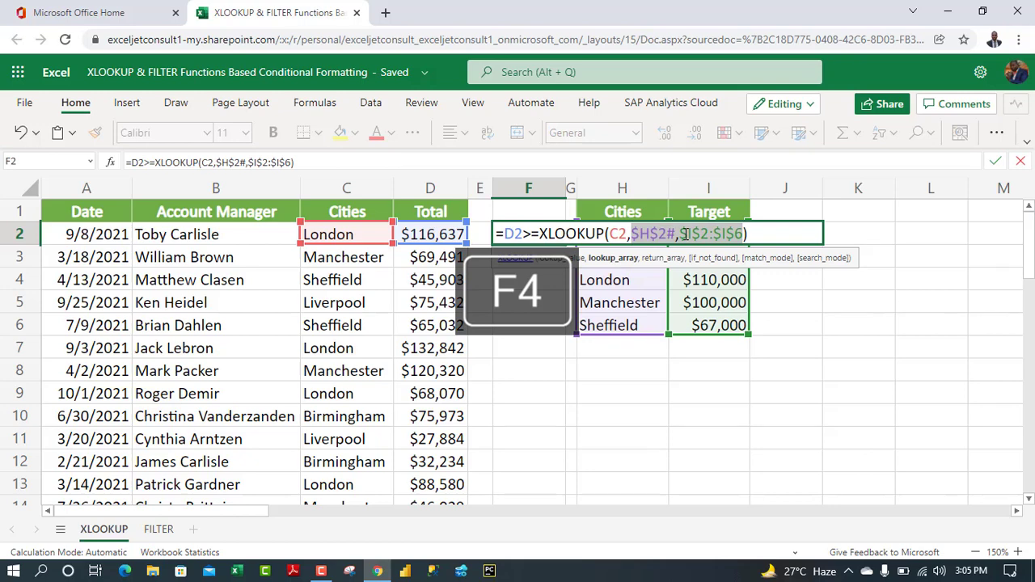
left_click(516, 235)
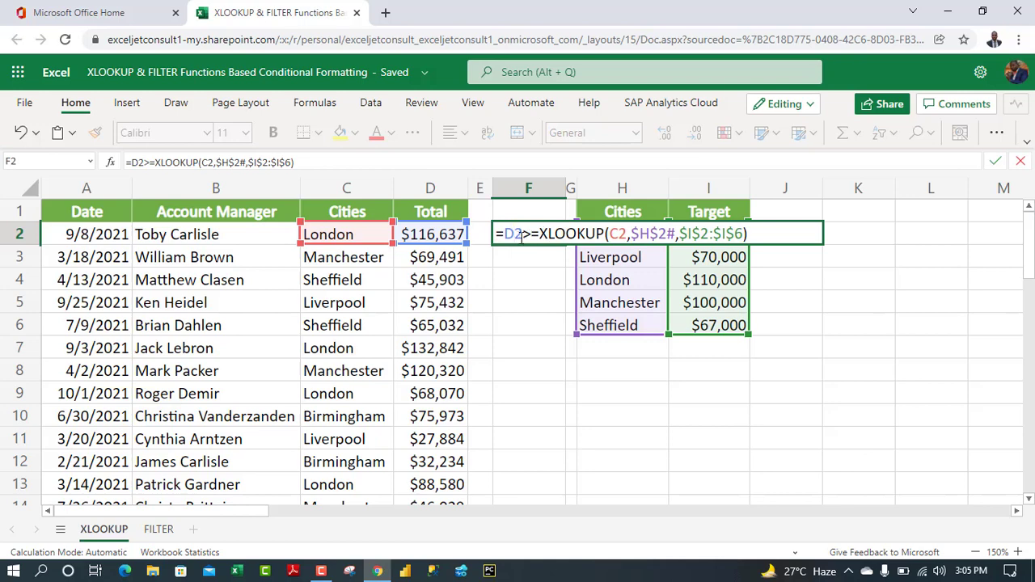
key("F4")
key("F4")
key("F4")
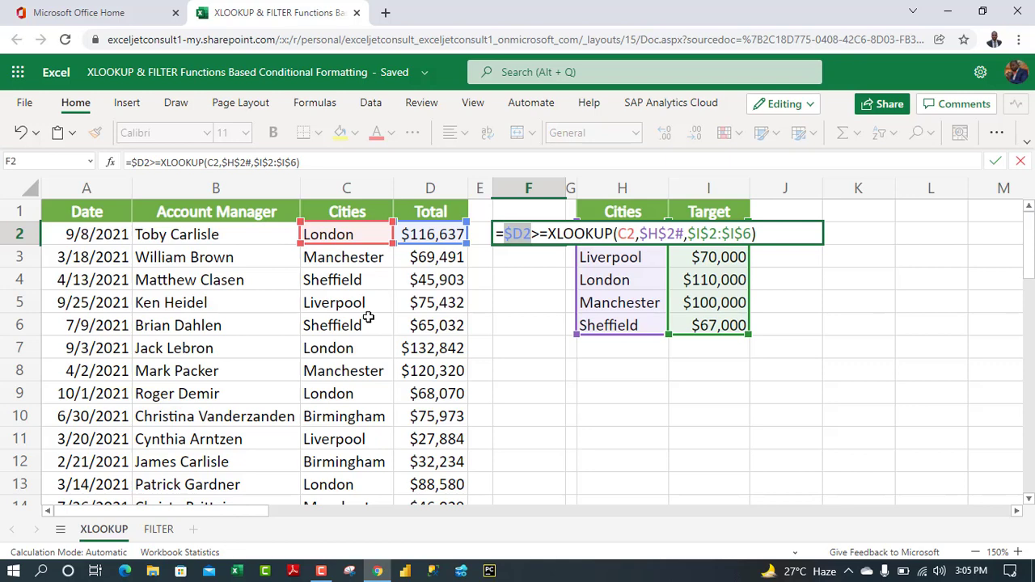
left_click(620, 234)
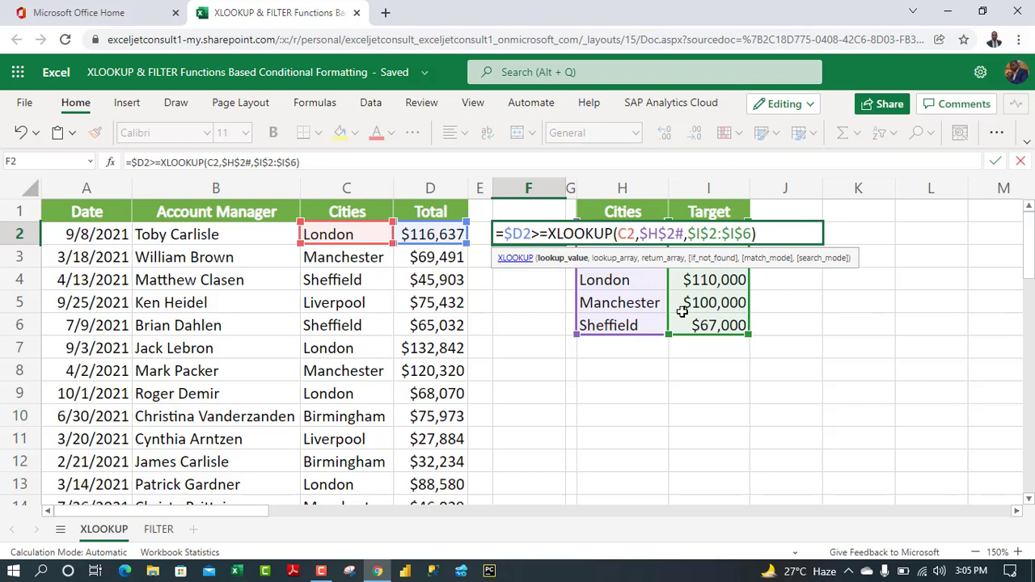
key("F4")
key("F4")
key("F4")
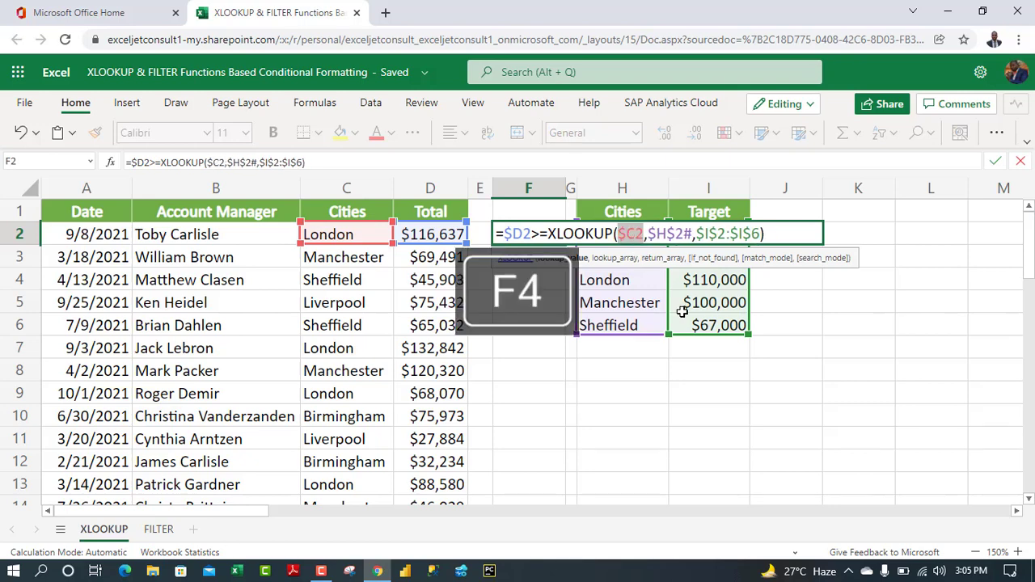
key("ctrl+Return")
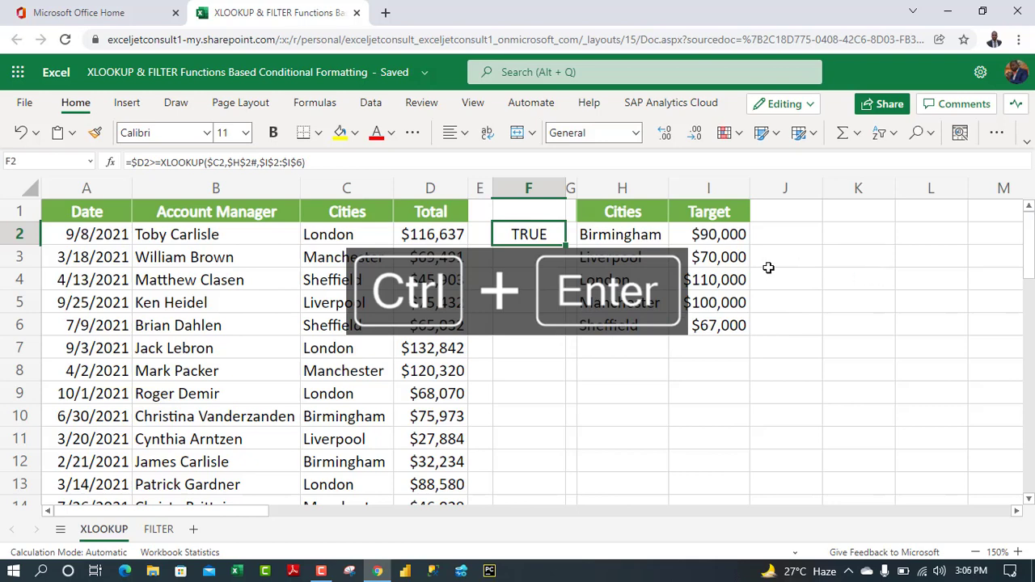
Check F2's TRUE result against D2's total and London's $110,000 target.
left_click(725, 280)
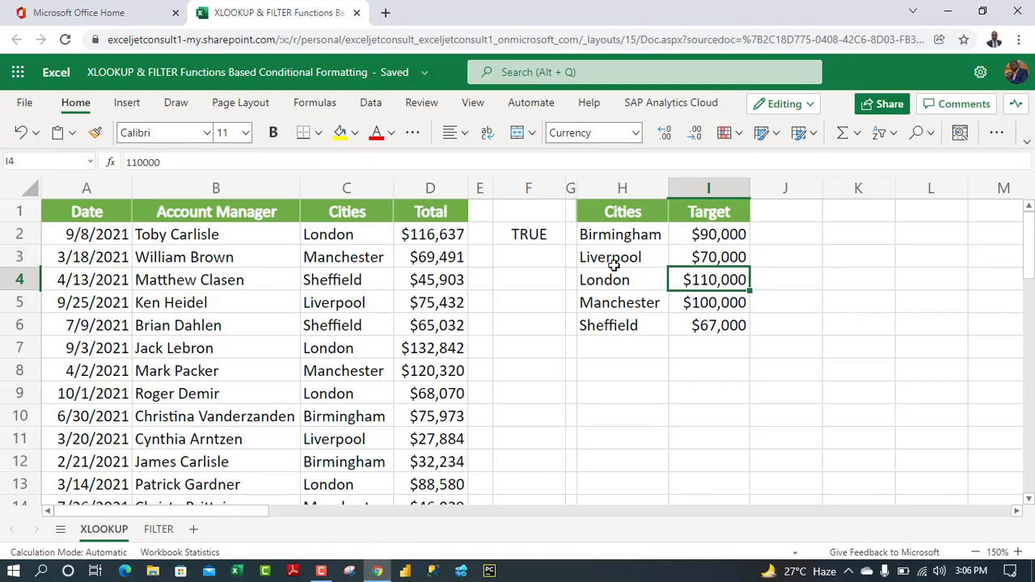
left_click(432, 235)
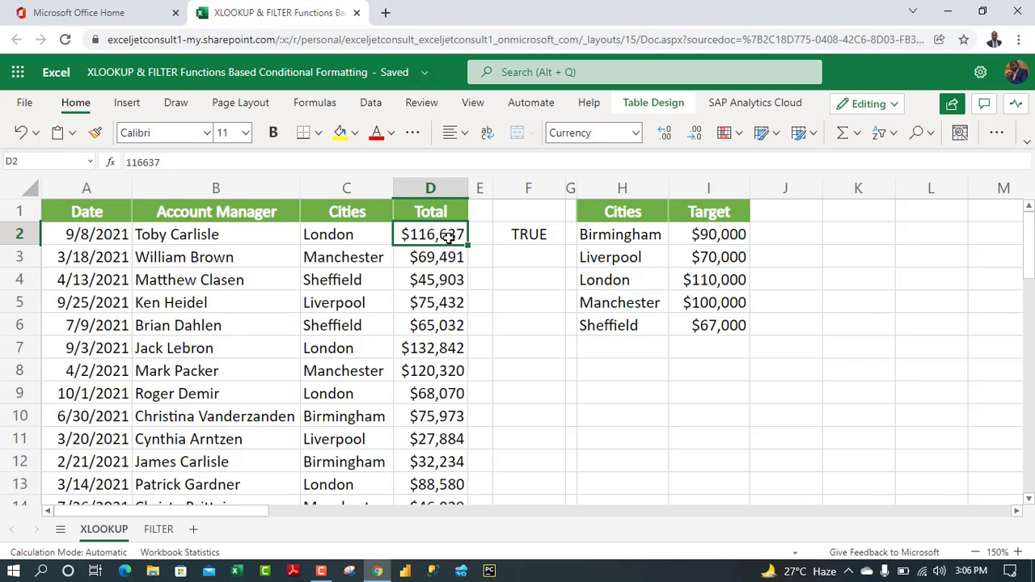
left_click(528, 234)
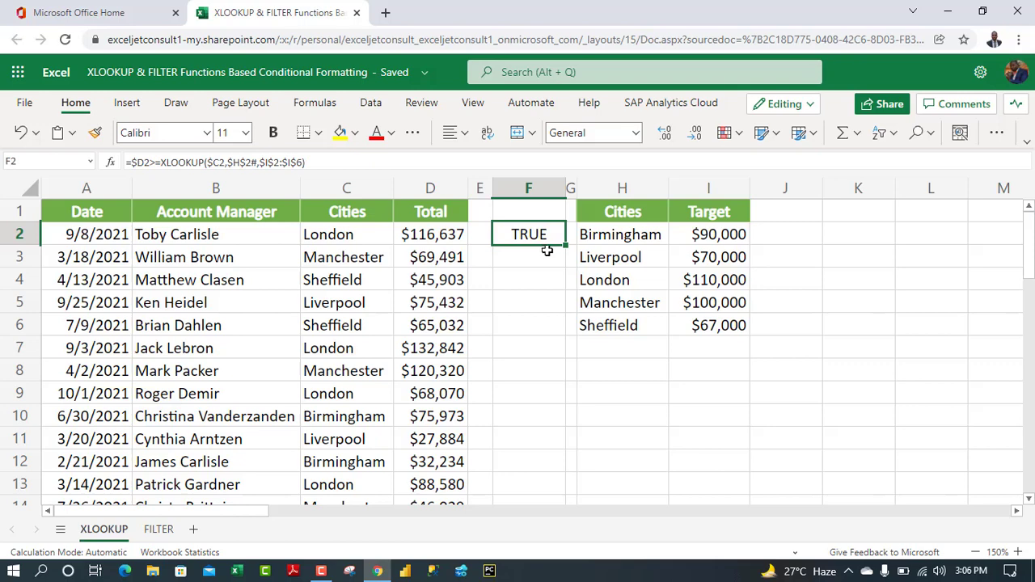
Copy the F2 check formula and paste it into F2:F50.
mouse_move(566, 244)
left_mouse_down()
mouse_move(561, 342)
mouse_move(561, 213)
mouse_move(558, 249)
mouse_move(543, 235)
left_mouse_up()
key("ctrl+c")
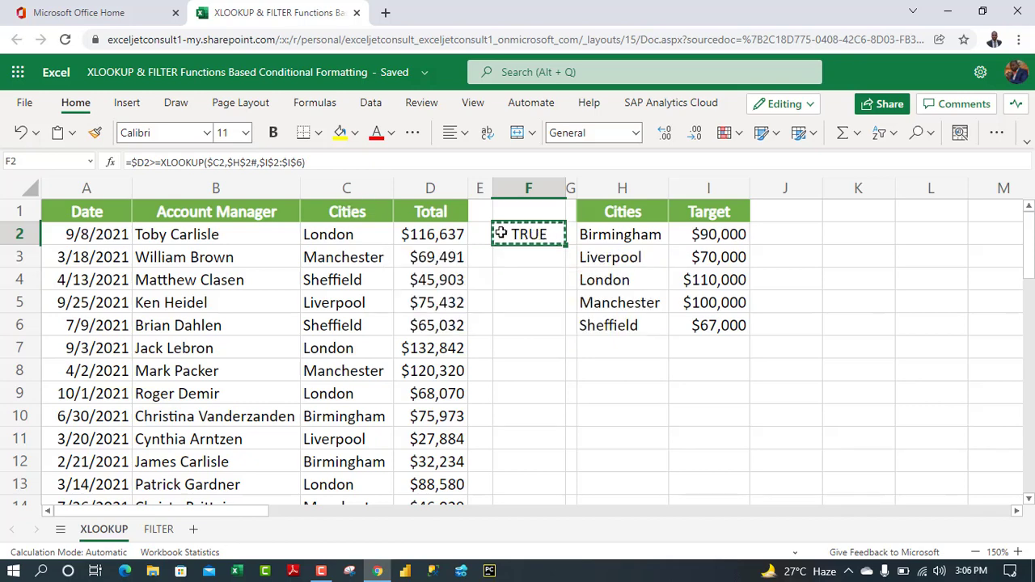
left_click(445, 236)
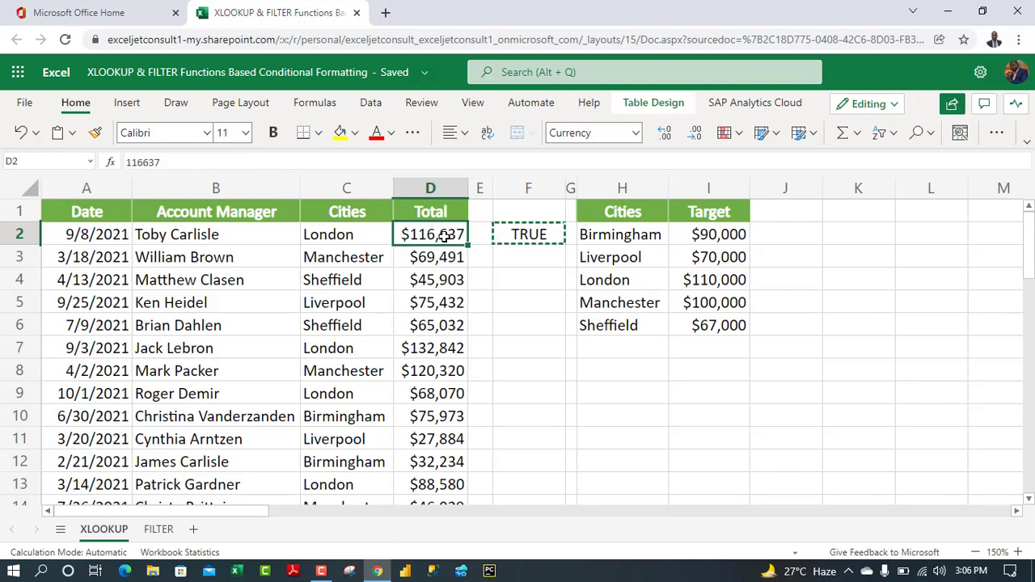
key("ctrl+Down")
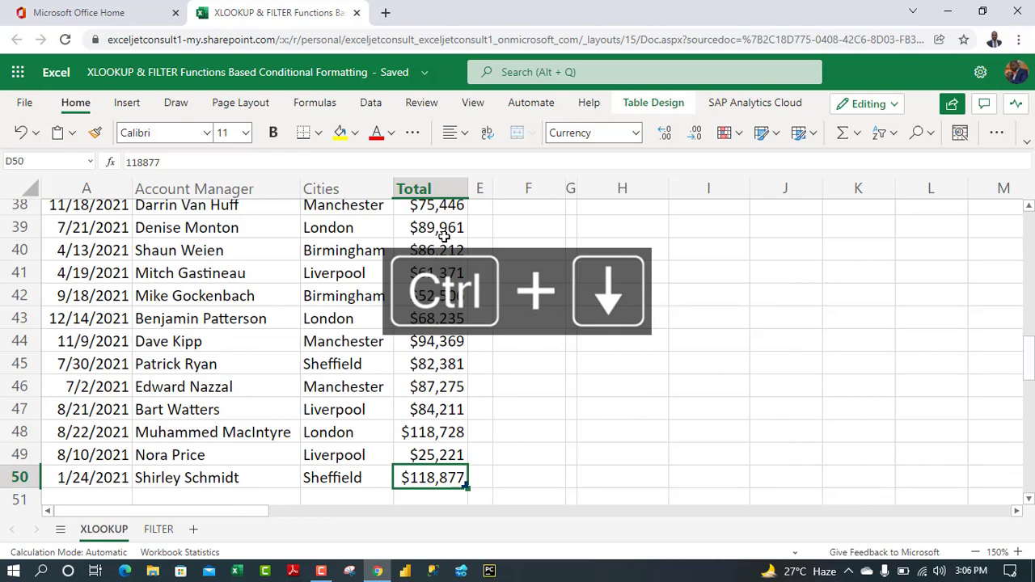
key("Right")
key("Right")
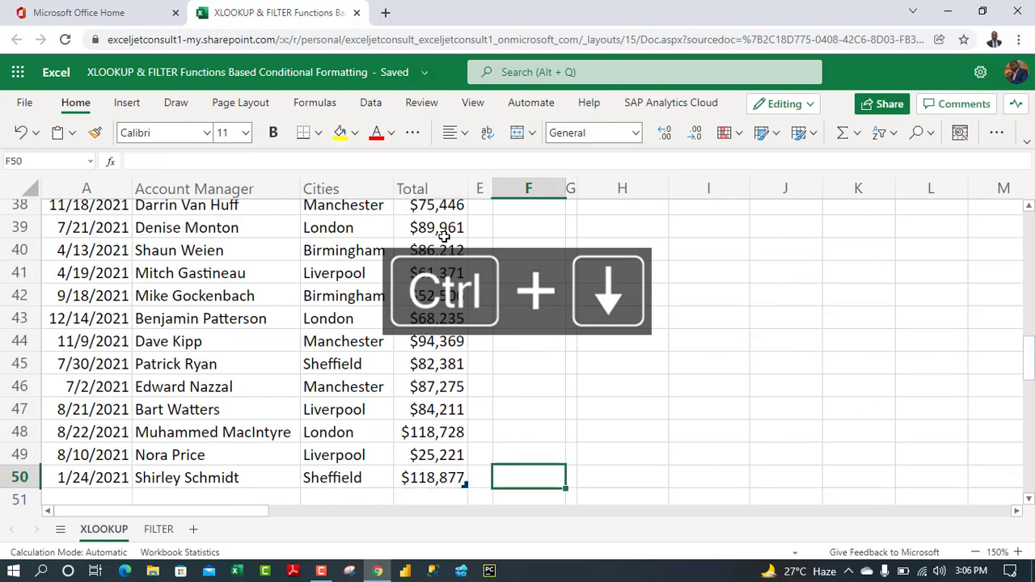
key("ctrl+shift+Up")
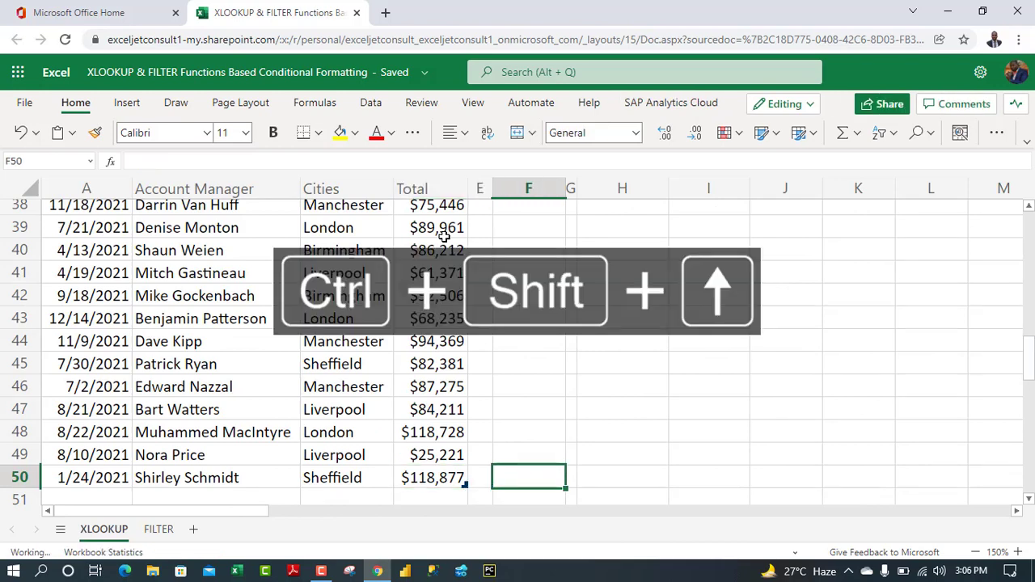
key("ctrl+v")
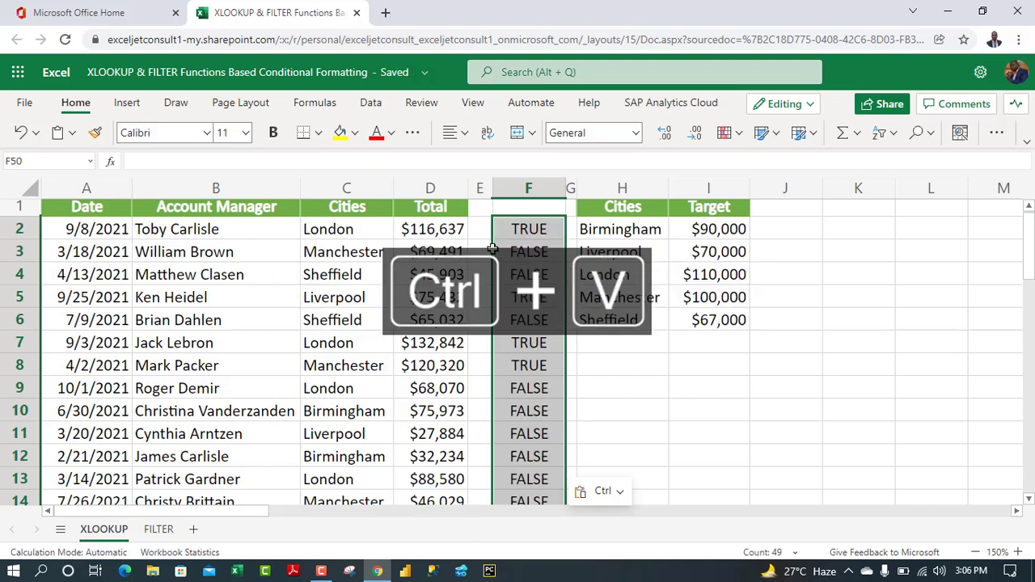
Copy the full text of F2's check formula from the formula bar.
left_click(536, 231)
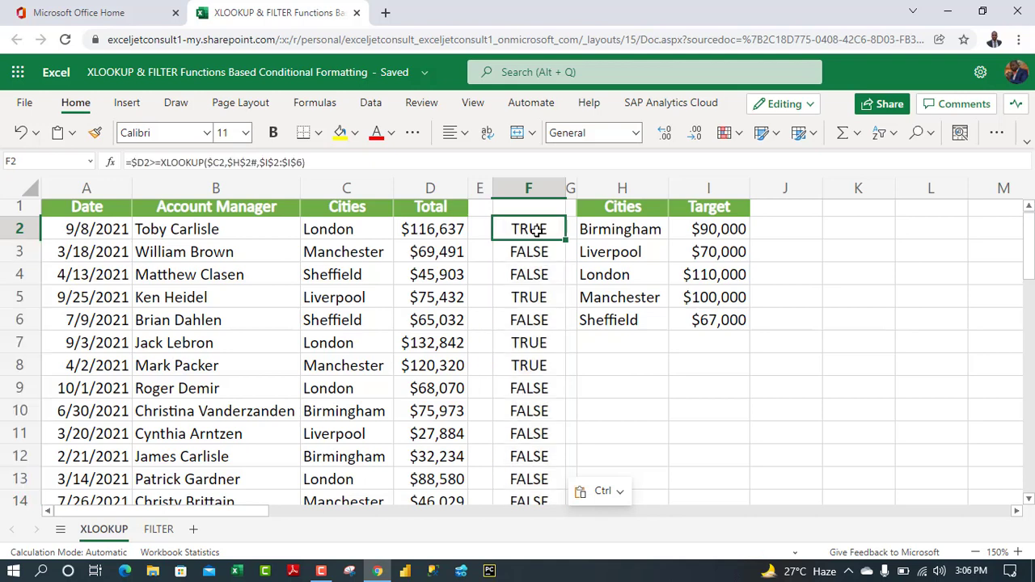
left_click(257, 163)
triple_click(257, 163)
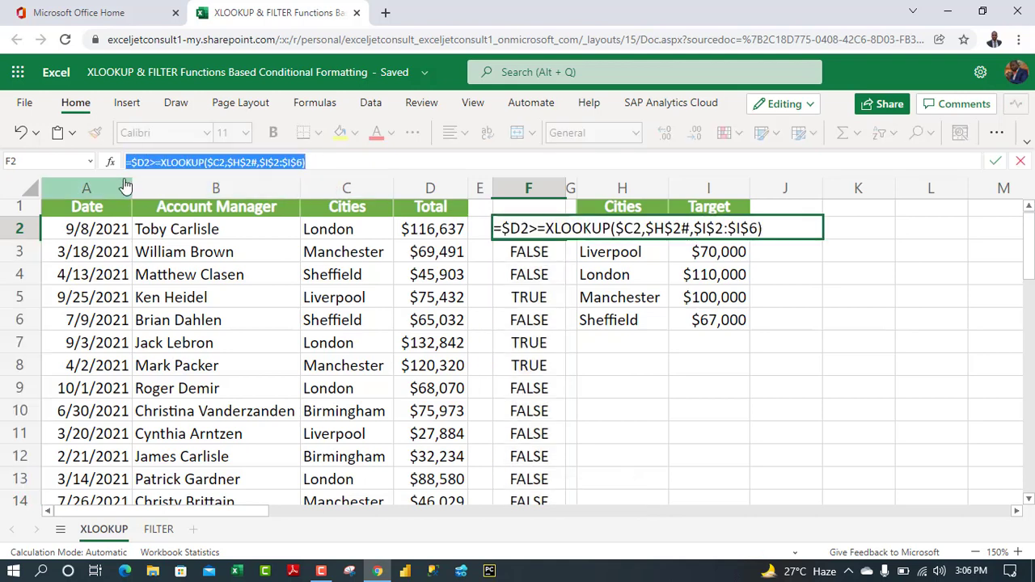
key("ctrl+c")
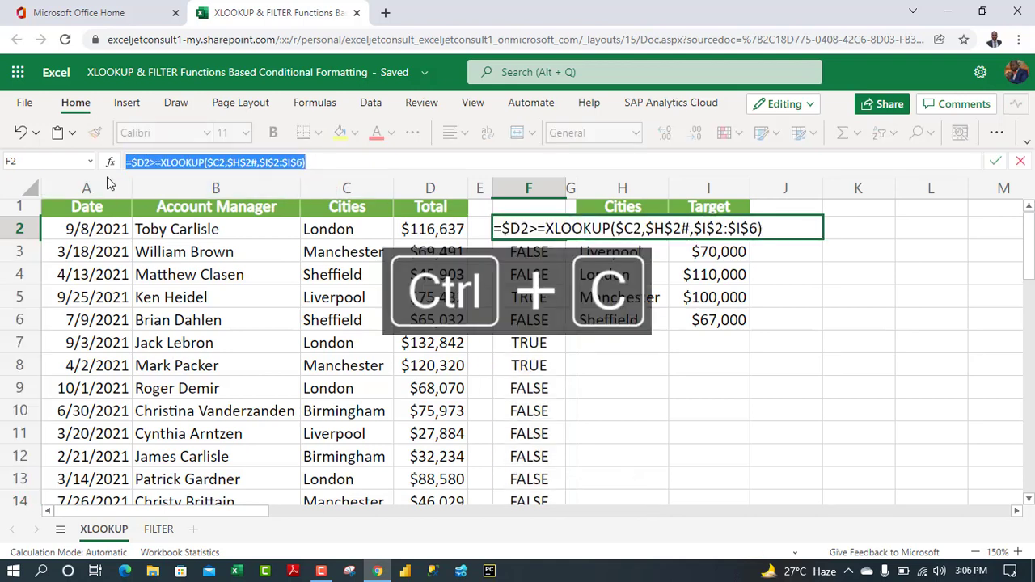
key("Escape")
Select the sales rows A2:D50 for conditional formatting.
left_click(95, 231)
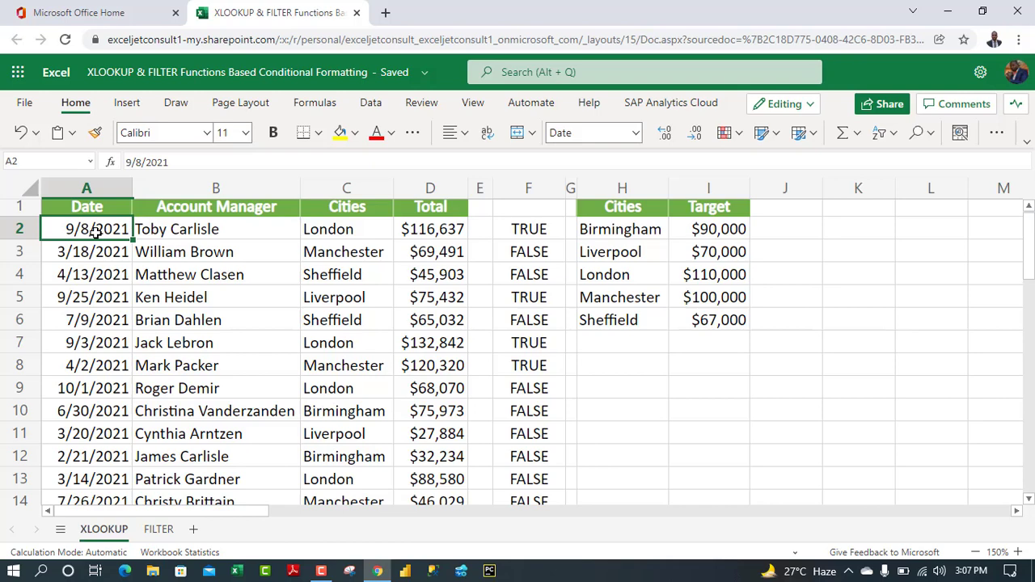
key("ctrl+shift+Right")
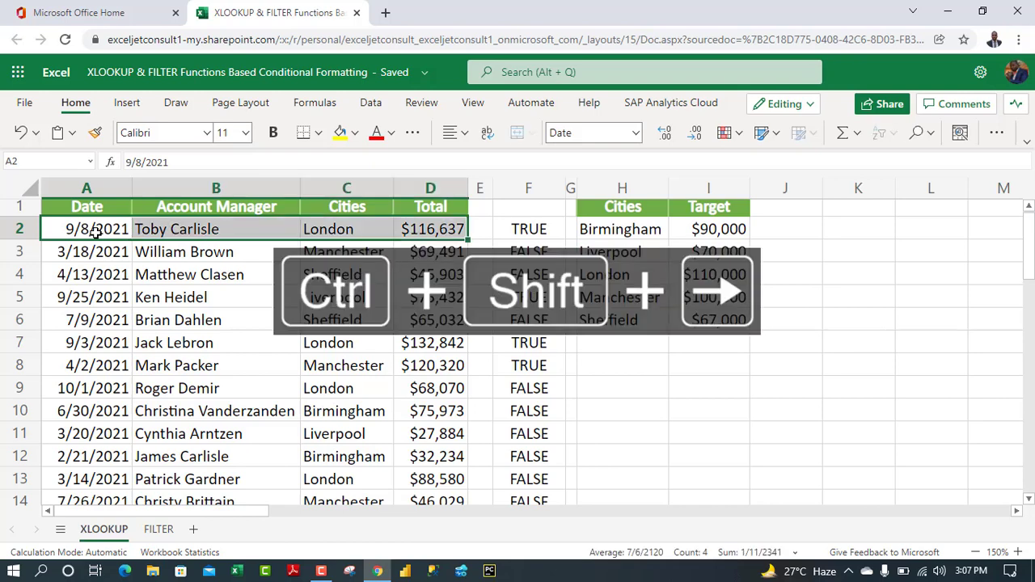
key("ctrl+shift+Down")
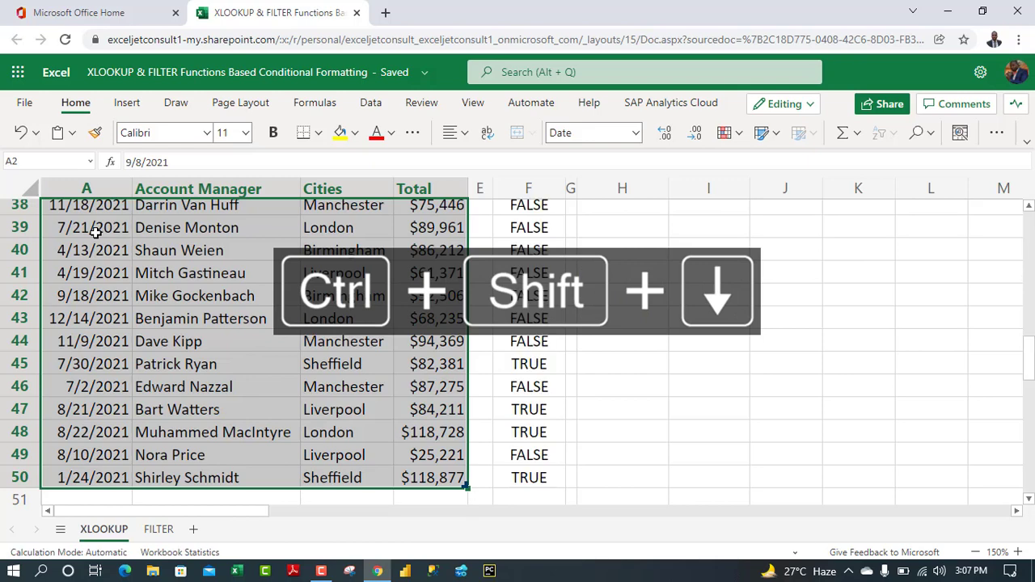
key("ctrl+BackSpace")
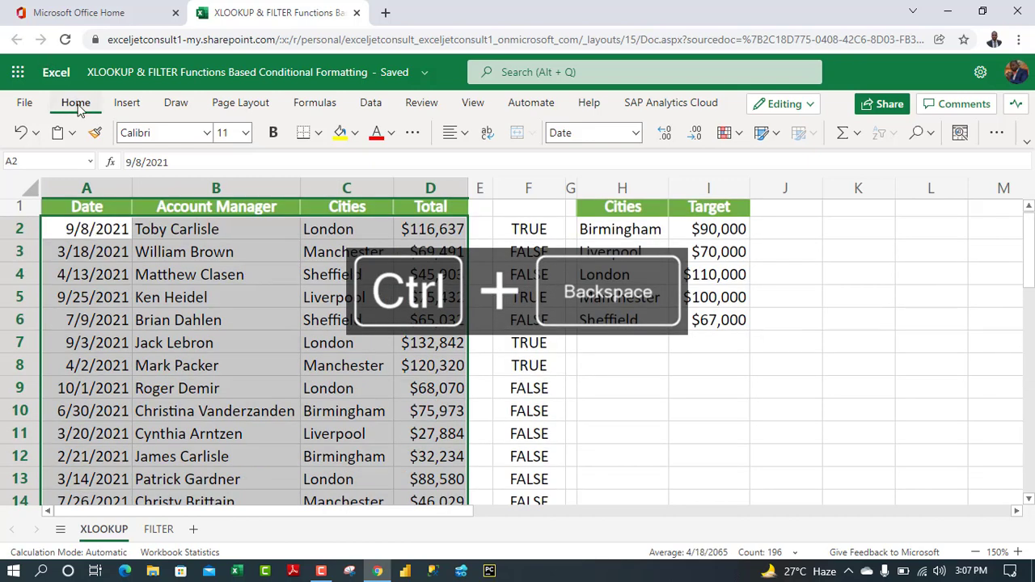
left_click(725, 136)
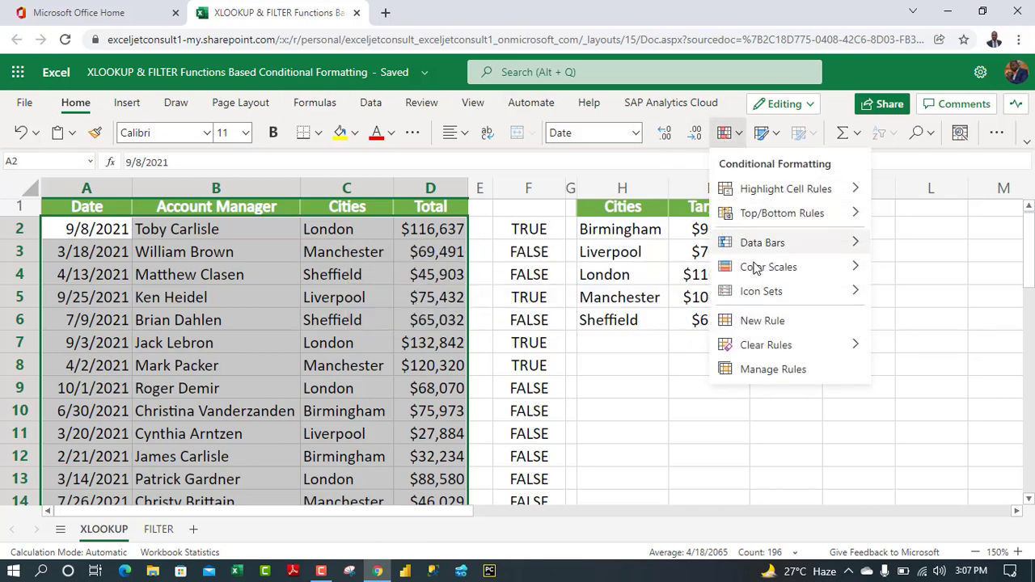
Add a formula rule =$D2>=XLOOKUP($C2,$H$2#,$I$2:$I$6) with green fill and dark green text.
left_click(762, 322)
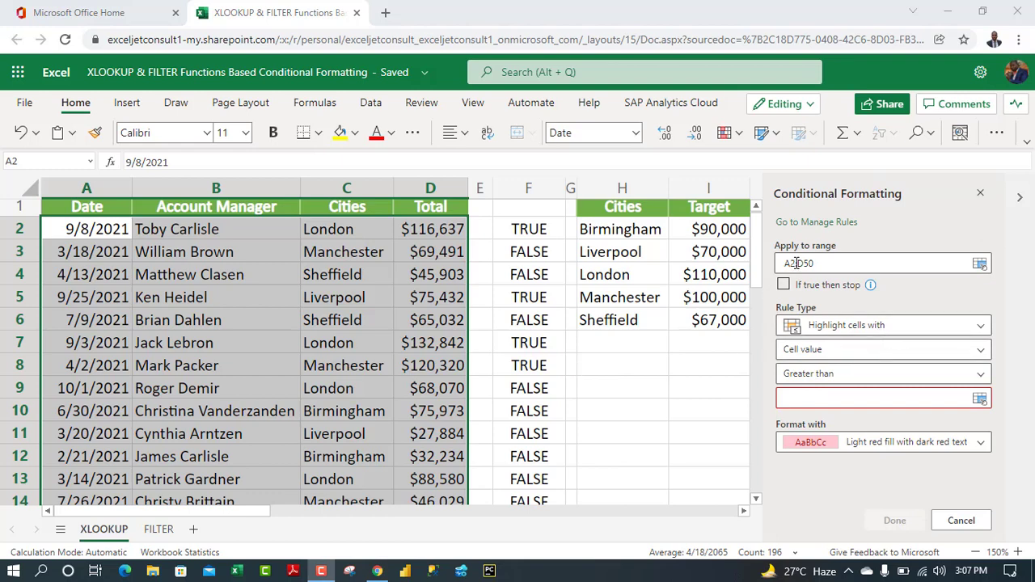
left_click(834, 326)
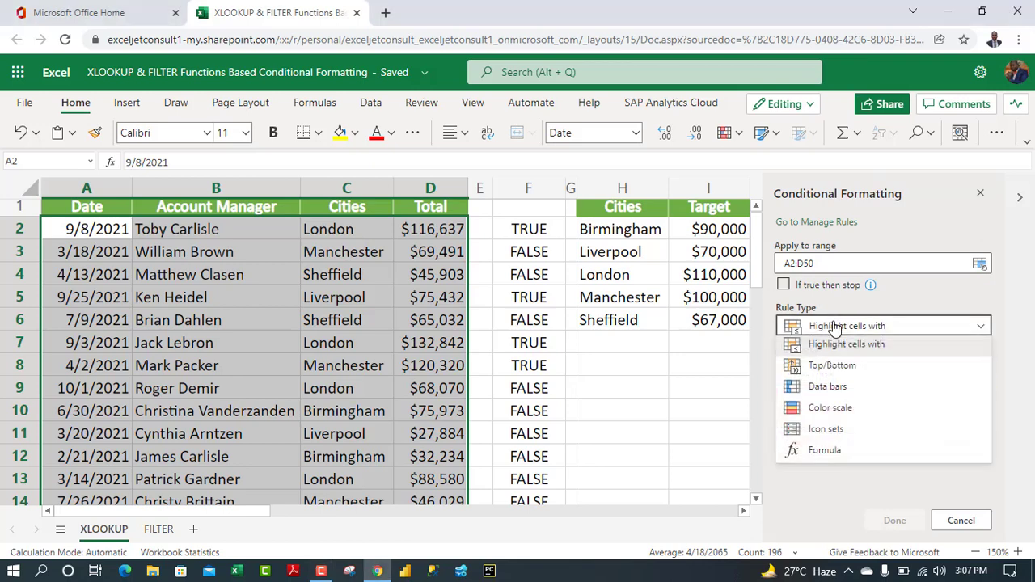
left_click(831, 455)
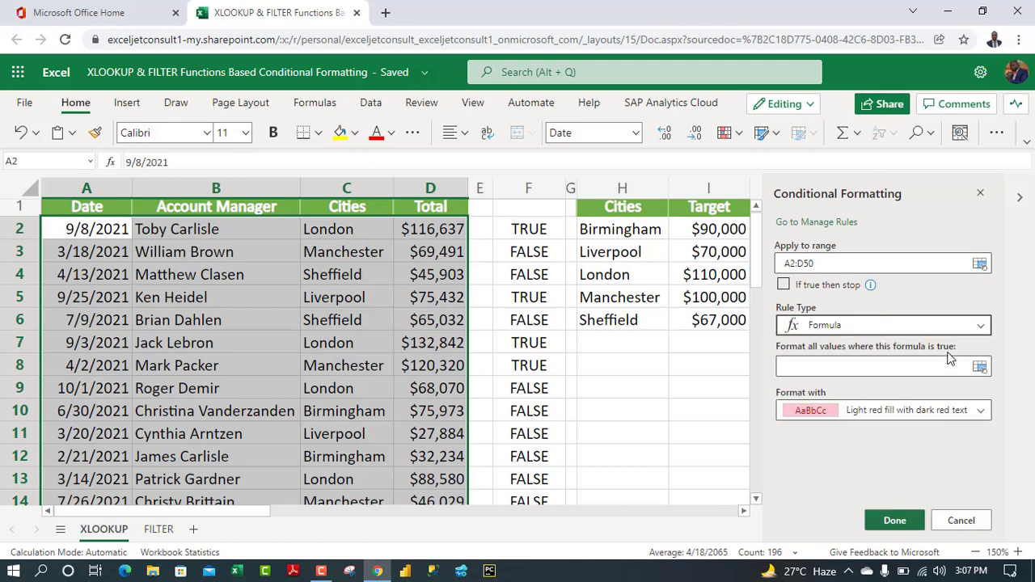
left_click(846, 368)
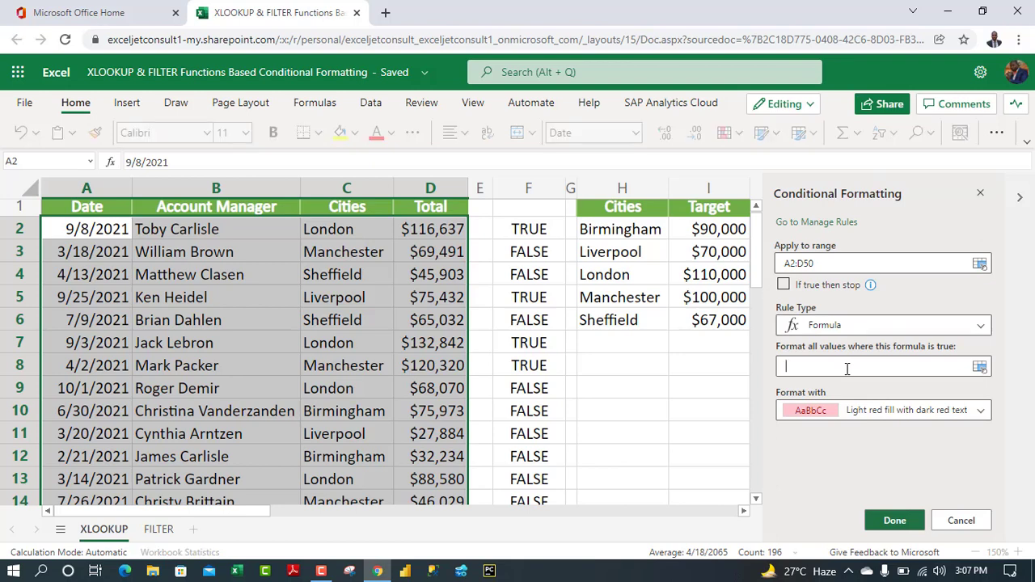
key("ctrl+v")
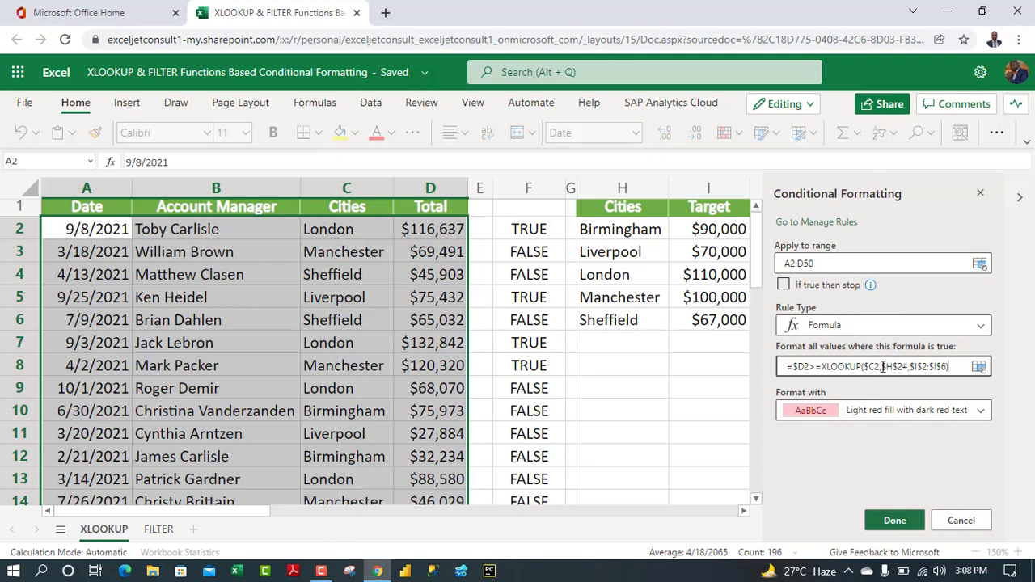
key("F2")
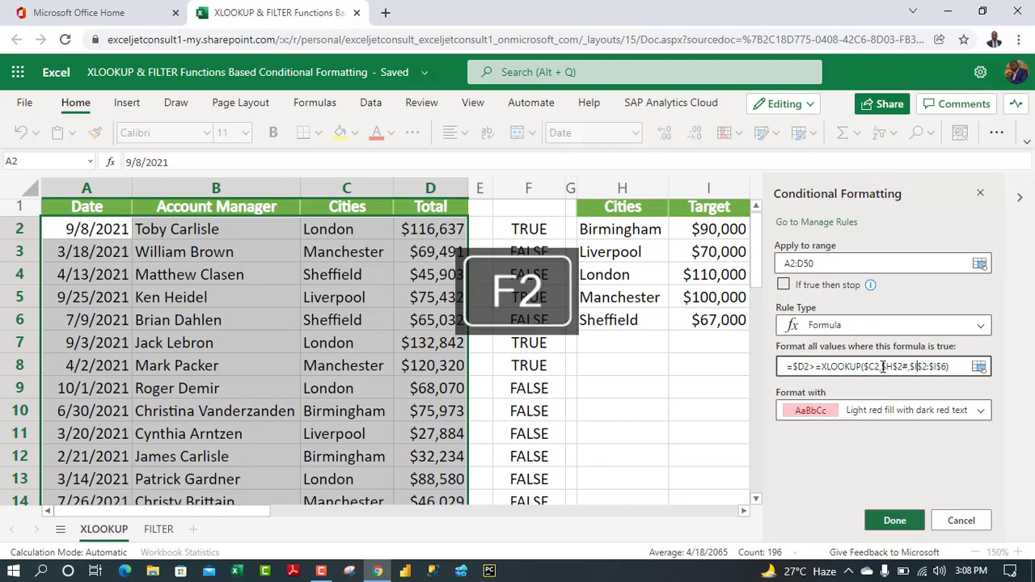
left_click(885, 416)
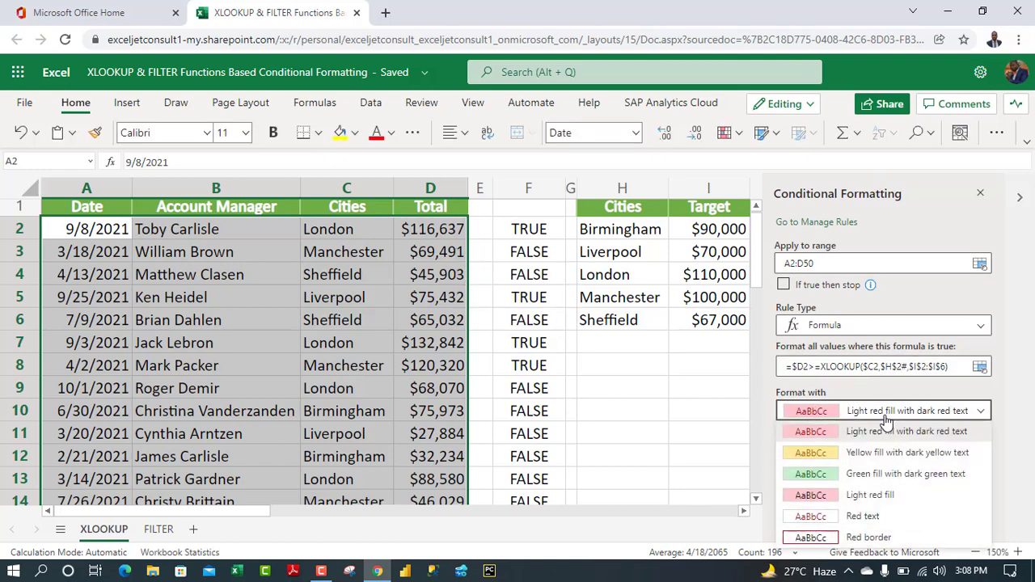
left_click(867, 477)
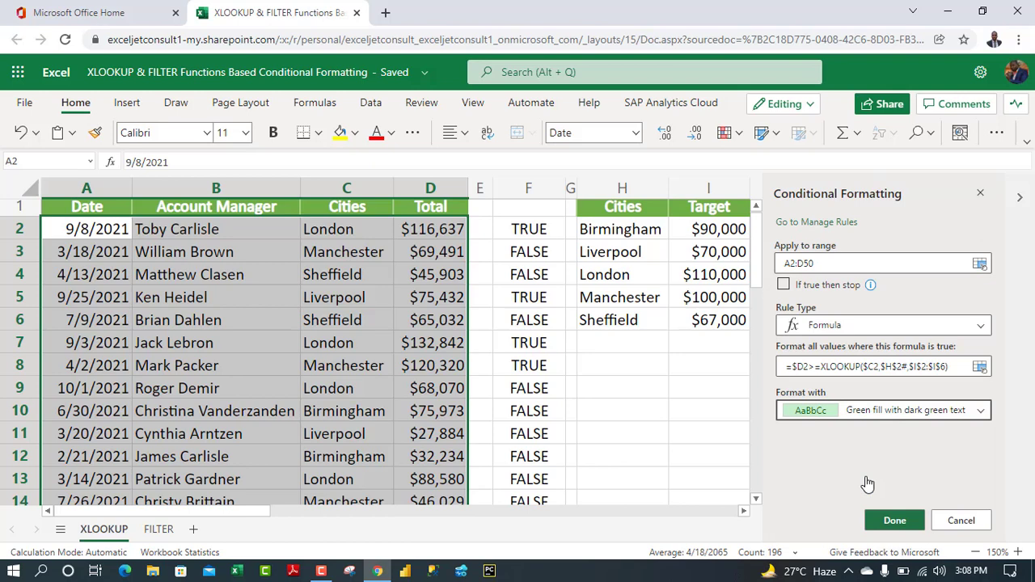
left_click(890, 520)
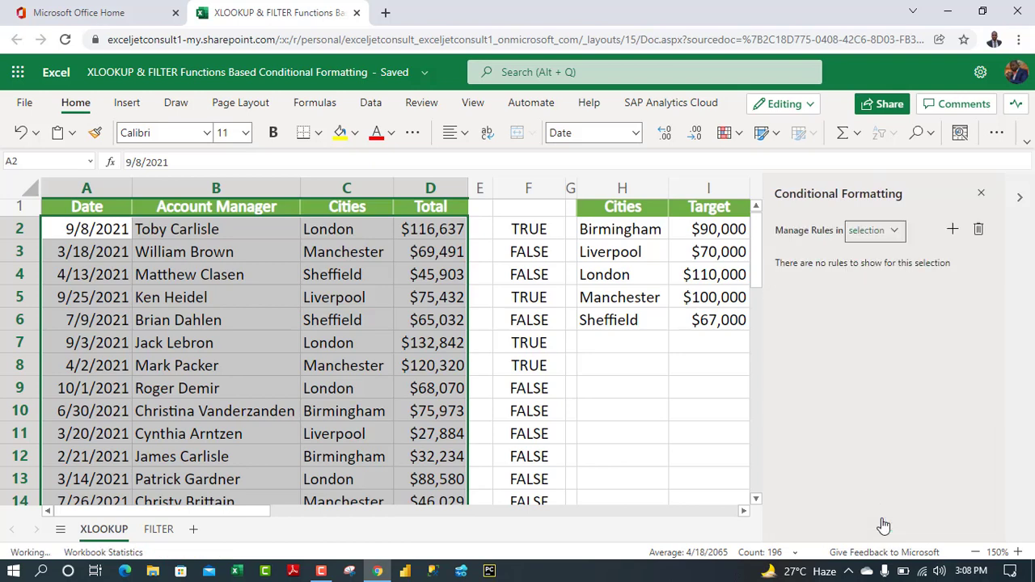
left_click(259, 245)
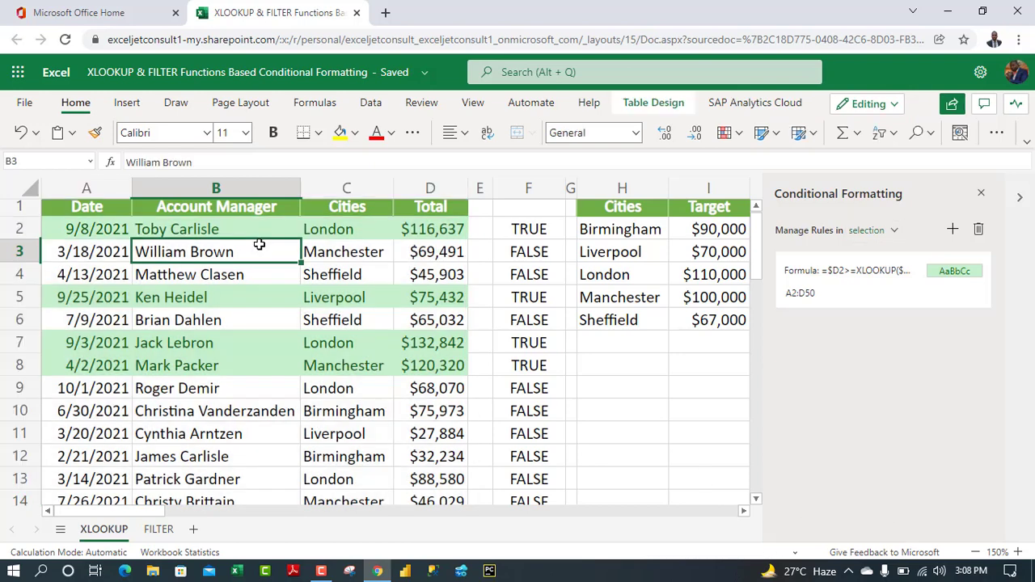
left_click(329, 304)
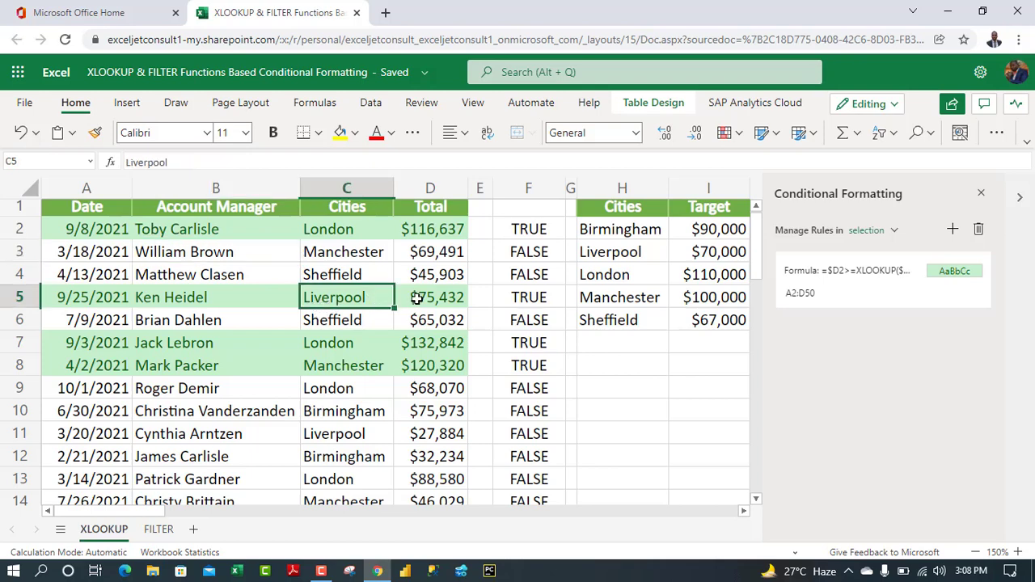
left_click(722, 252)
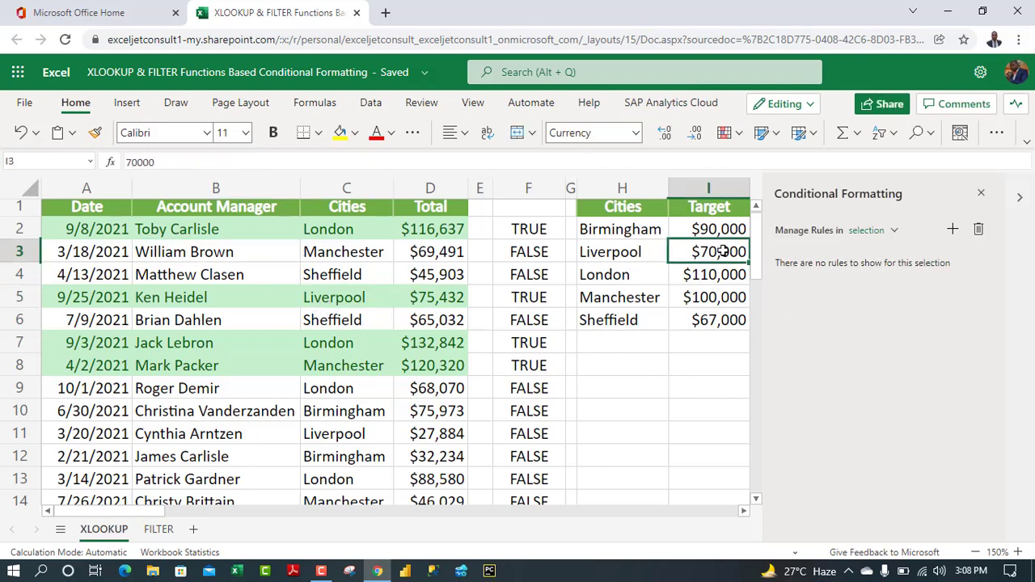
left_click(423, 304)
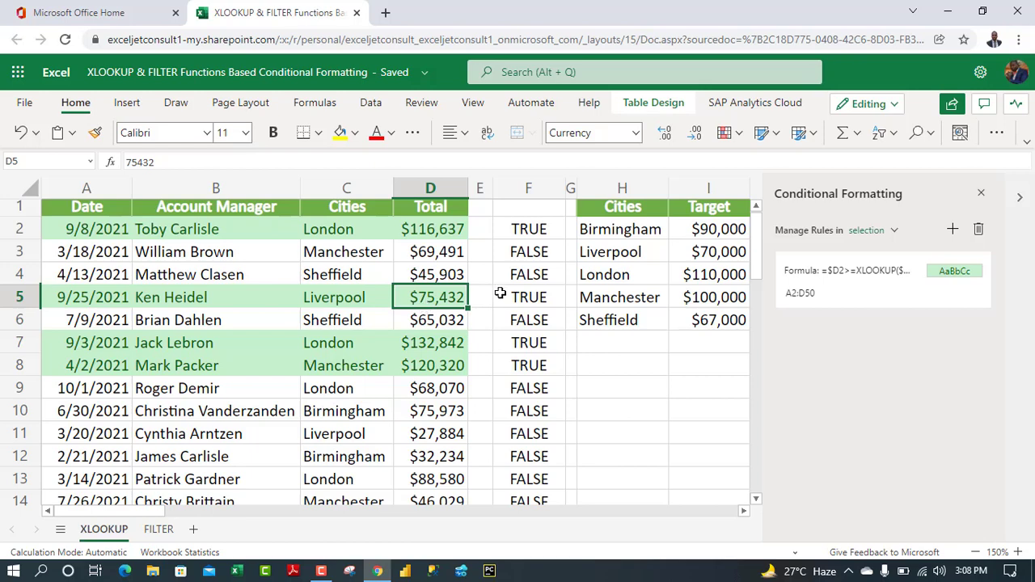
left_click(421, 322)
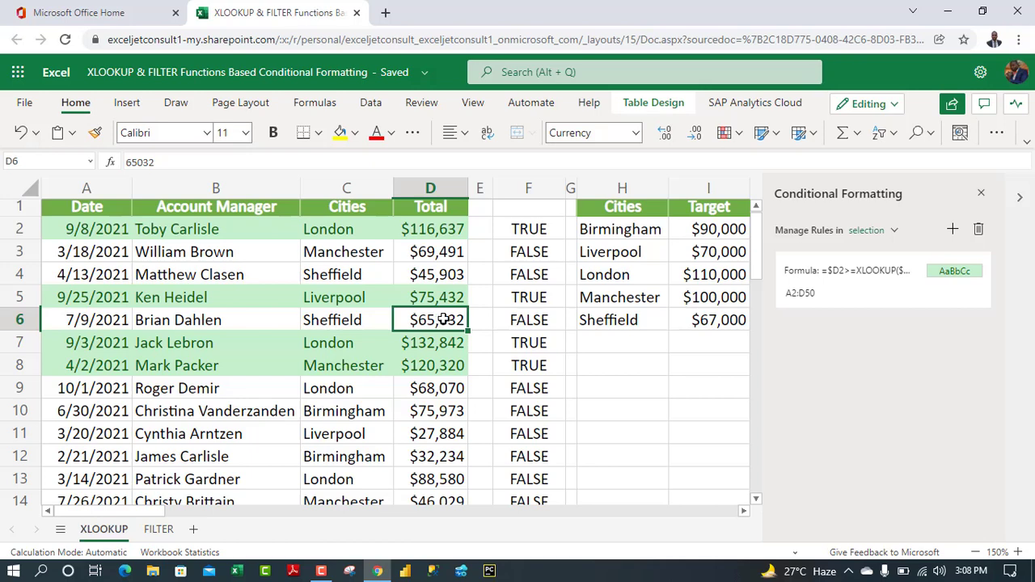
left_click_drag(113, 247, 420, 273)
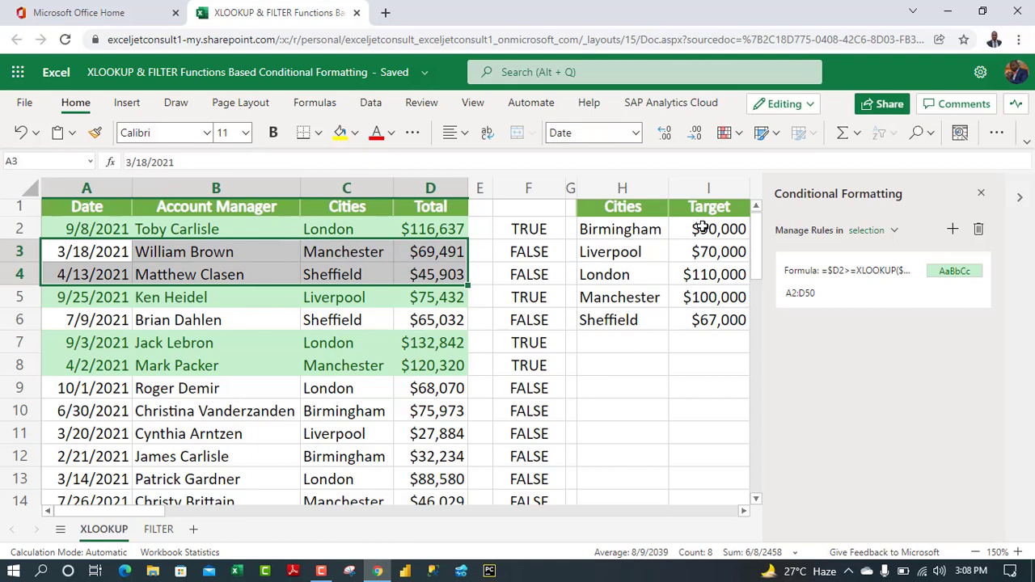
Wrap F2's check formula in NOT( ) and fill it down column F.
left_click(526, 229)
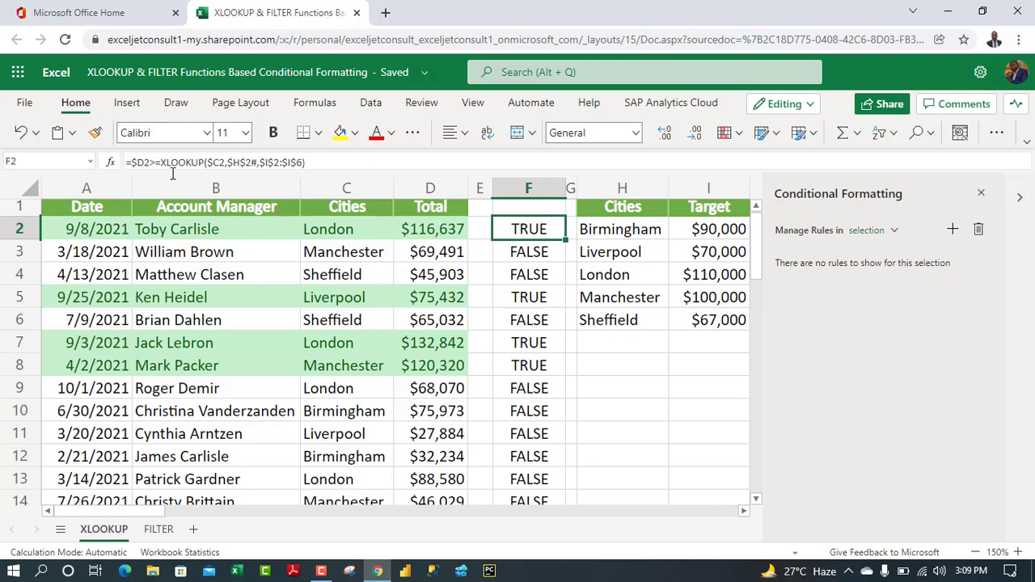
left_click(150, 162)
type(">")
left_click(137, 163)
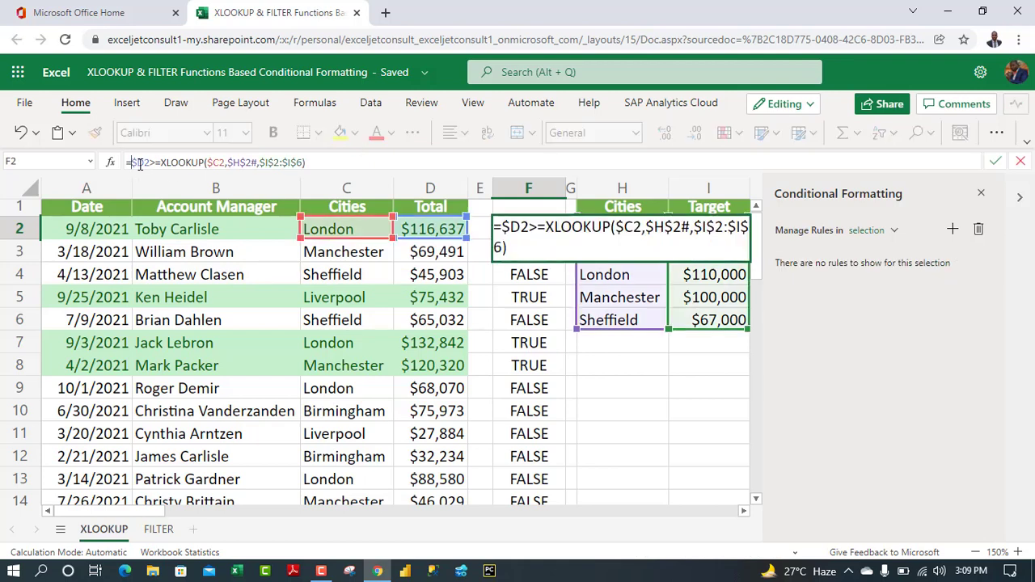
type("not")
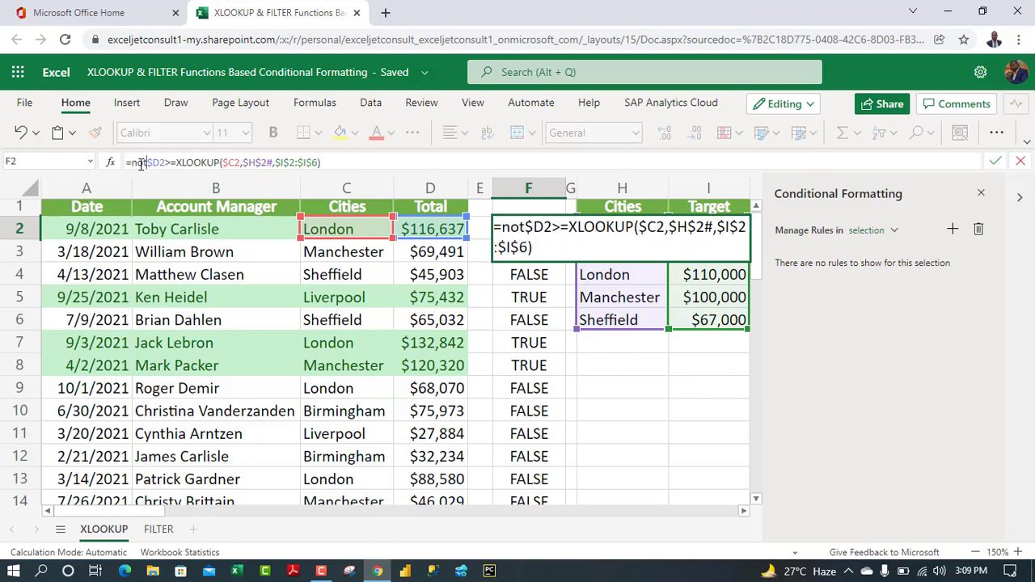
type("(")
left_click(352, 162)
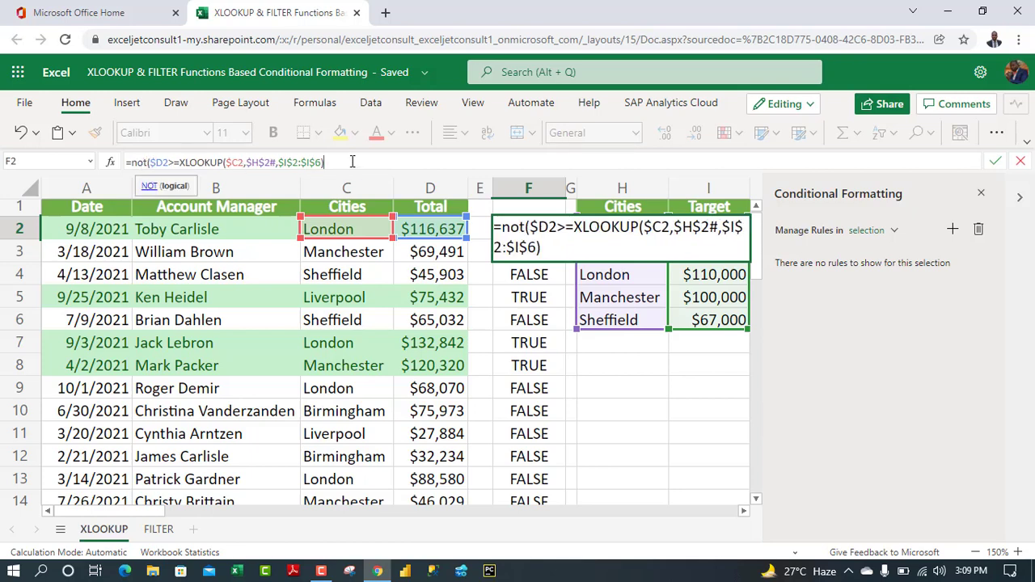
type(")")
key("ctrl+Return")
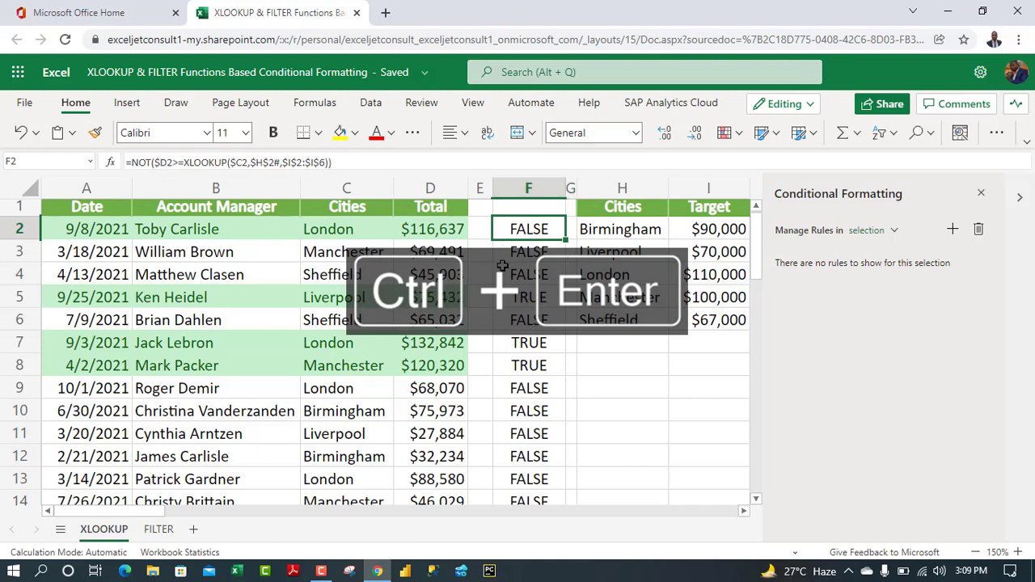
double_click(565, 241)
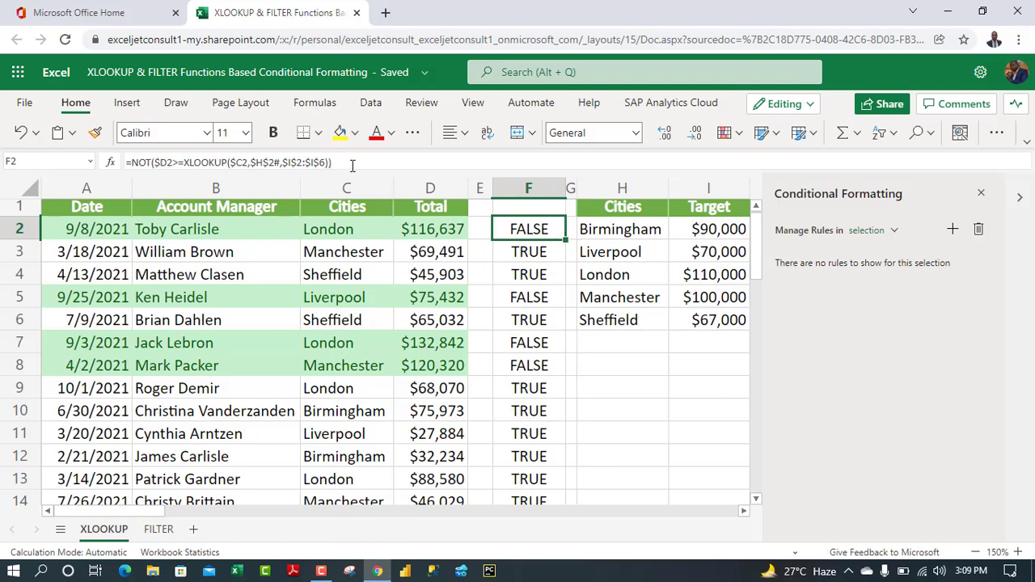
Copy the NOT formula text and select the sales rows A2:D50.
left_click(356, 163)
key("ctrl+a")
key("ctrl+c")
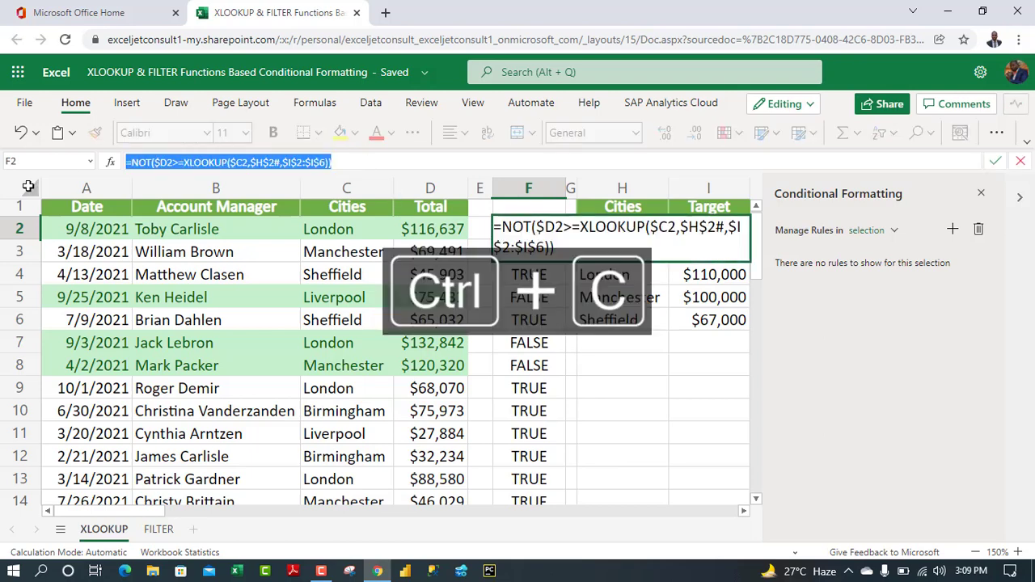
key("Escape")
left_click(65, 229)
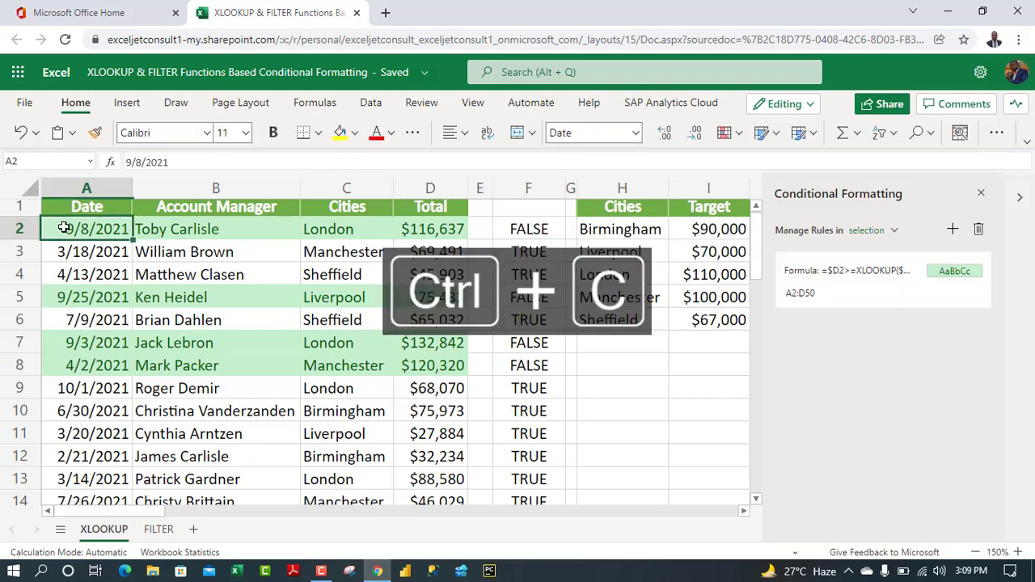
key("ctrl+shift+Right")
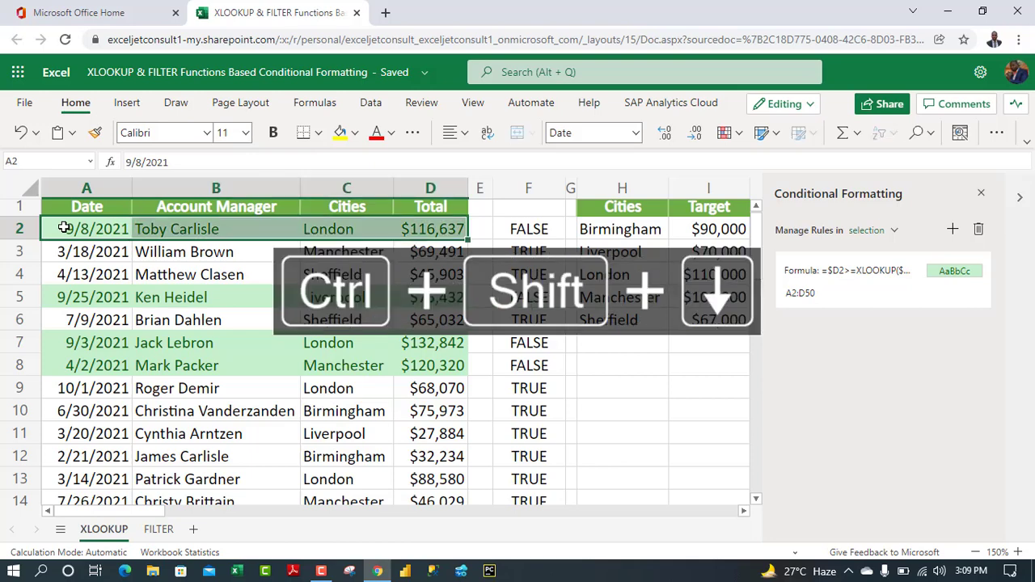
key("ctrl+shift+Down")
key("ctrl+BackSpace")
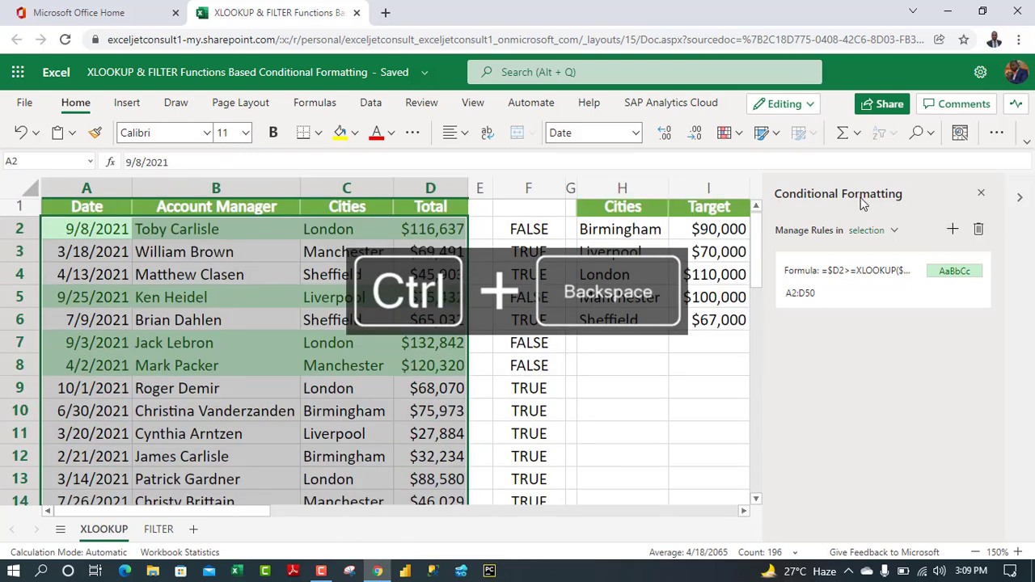
Add a light-red-fill formula rule using the NOT formula, then switch to the FILTER sheet.
left_click(951, 232)
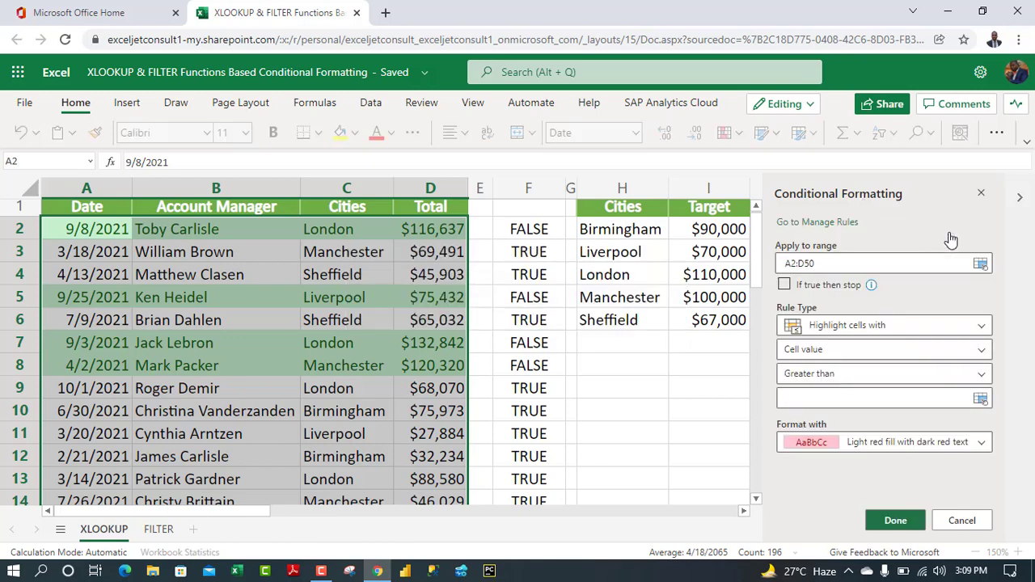
left_click(853, 328)
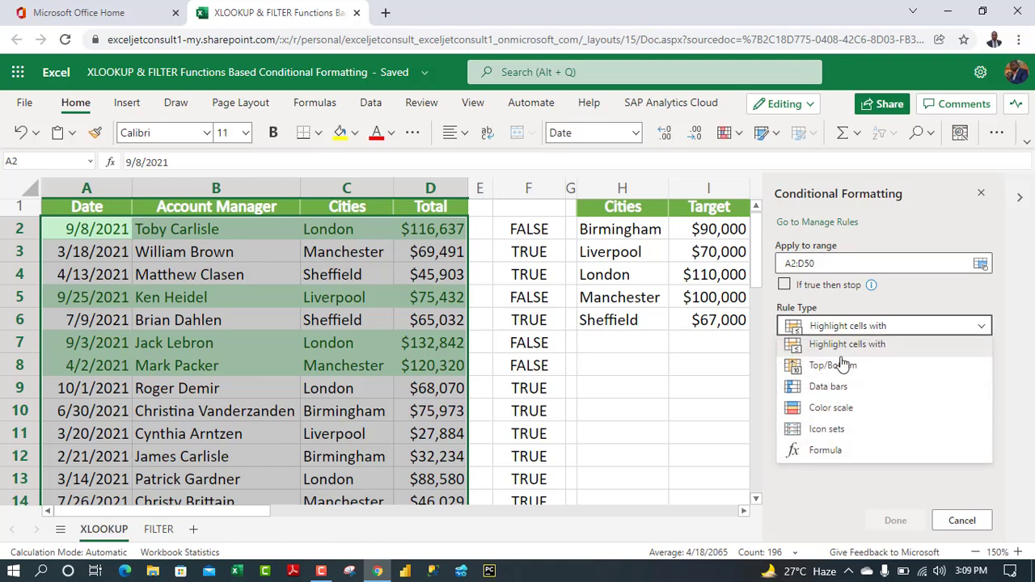
left_click(824, 449)
left_click(835, 365)
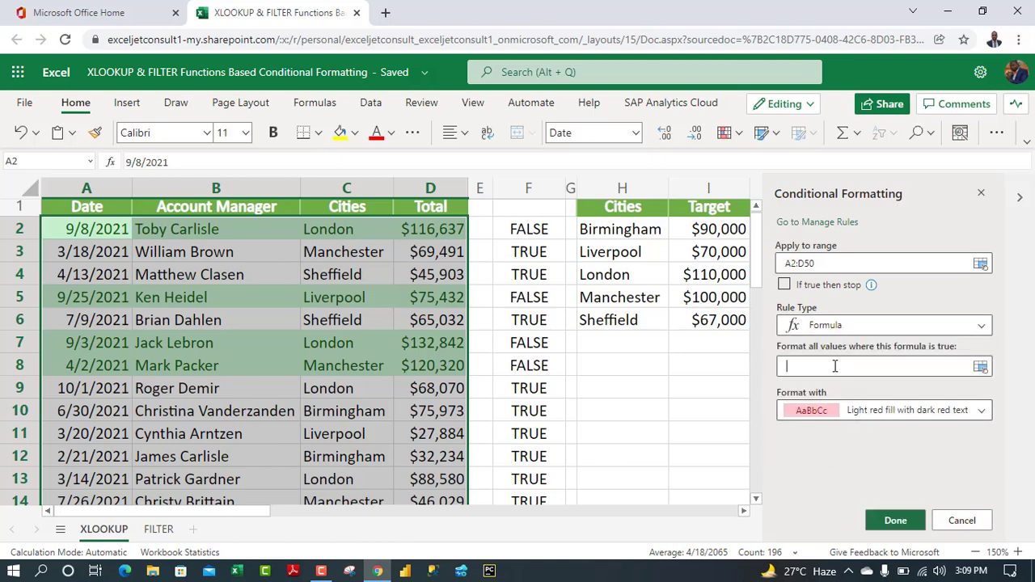
key("ctrl+v")
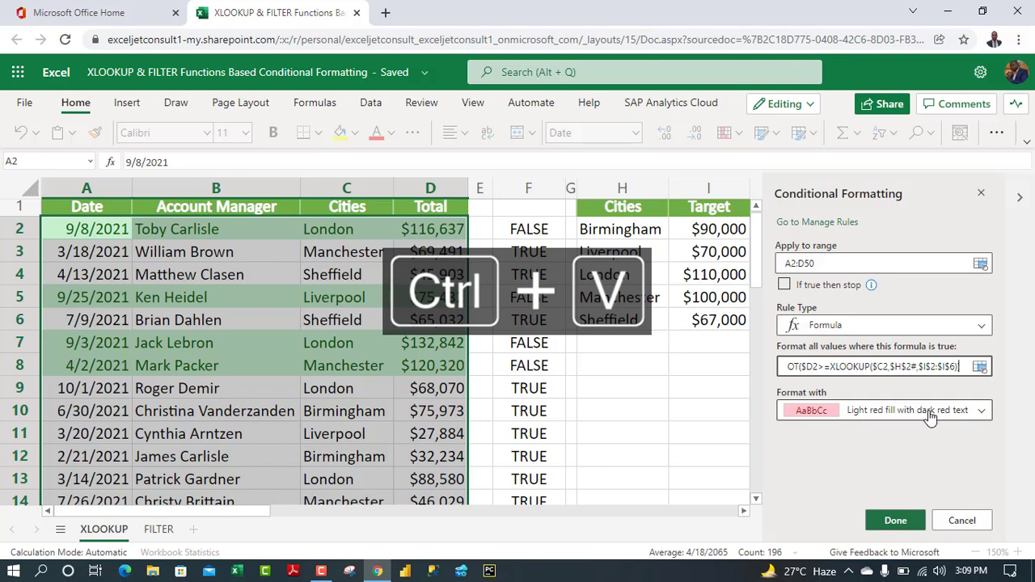
left_click(899, 522)
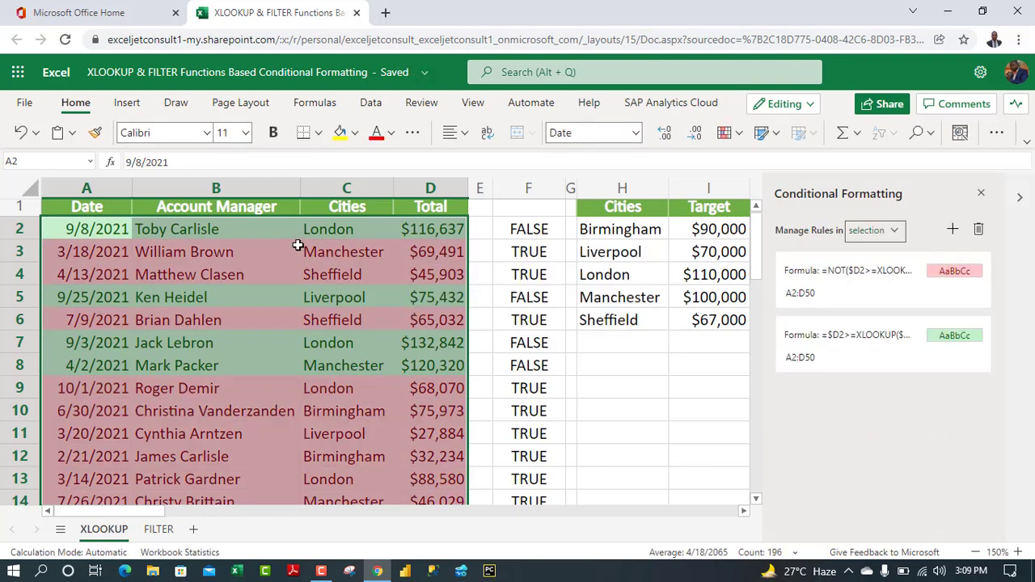
left_click(298, 251)
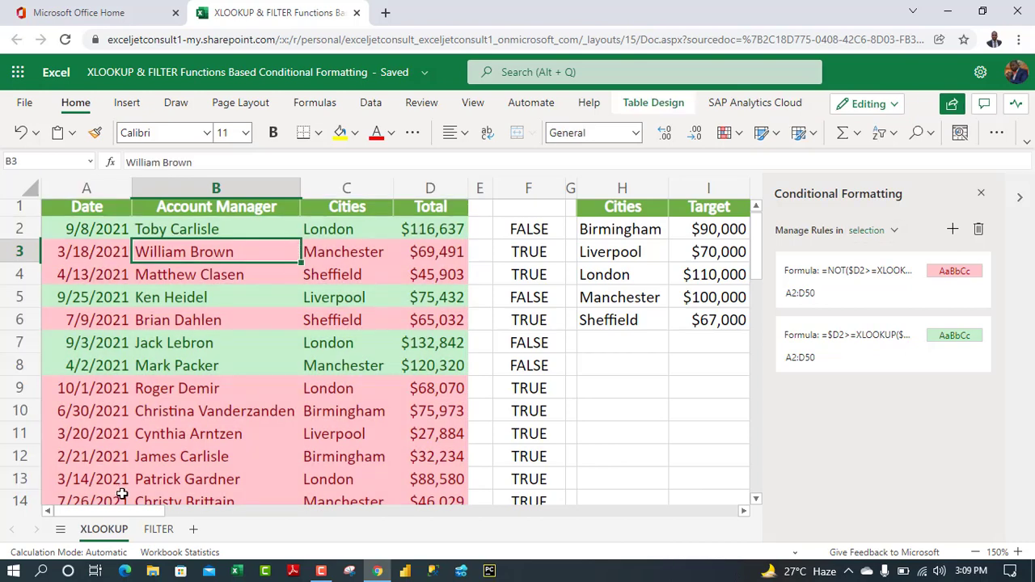
left_click(159, 530)
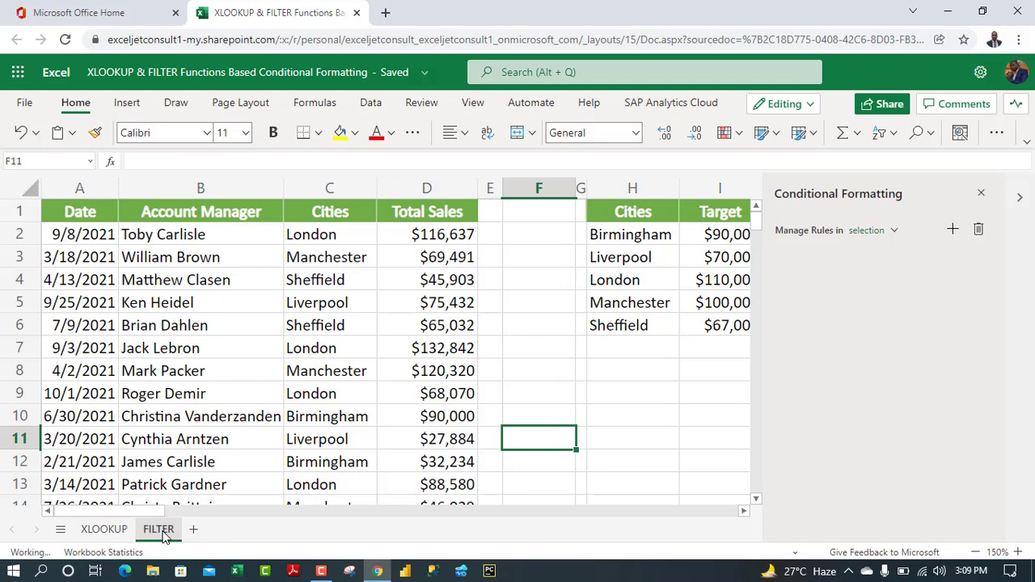
Build the F2 test =D2>=FILTER(I2:I6,C2=H2#) comparing the total to the city target.
left_click(522, 231)
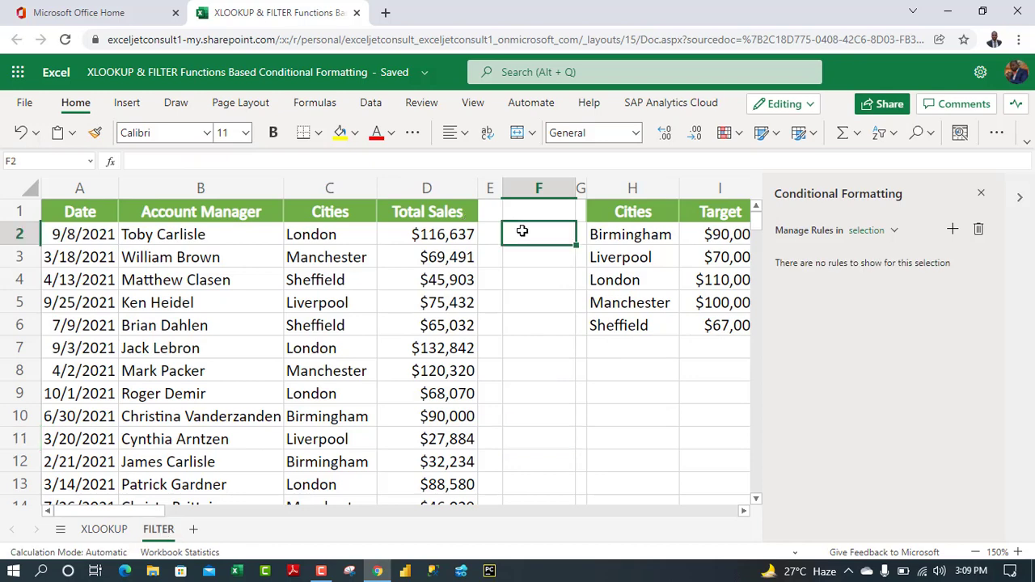
type("=")
left_click(421, 235)
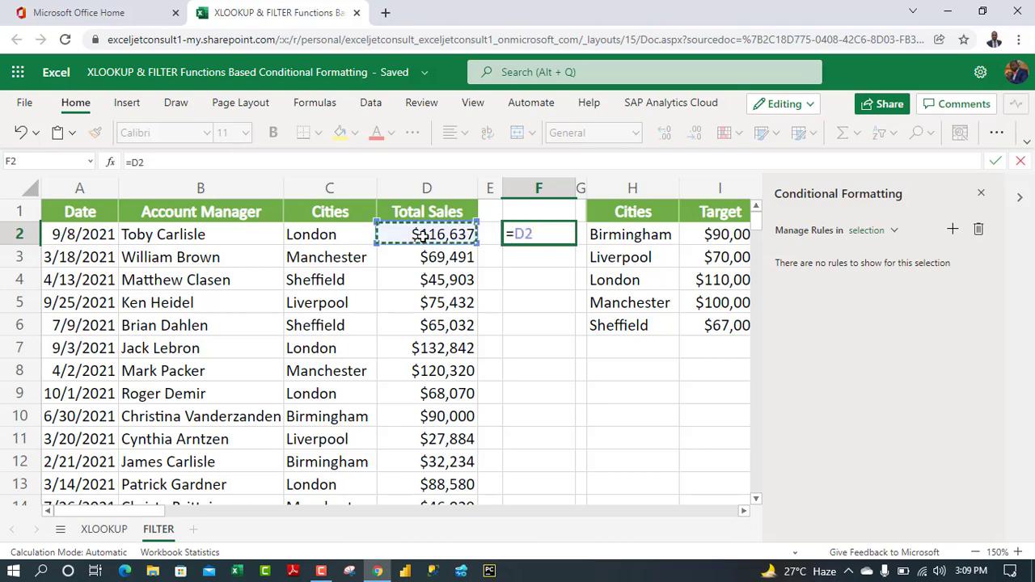
type(">=filt")
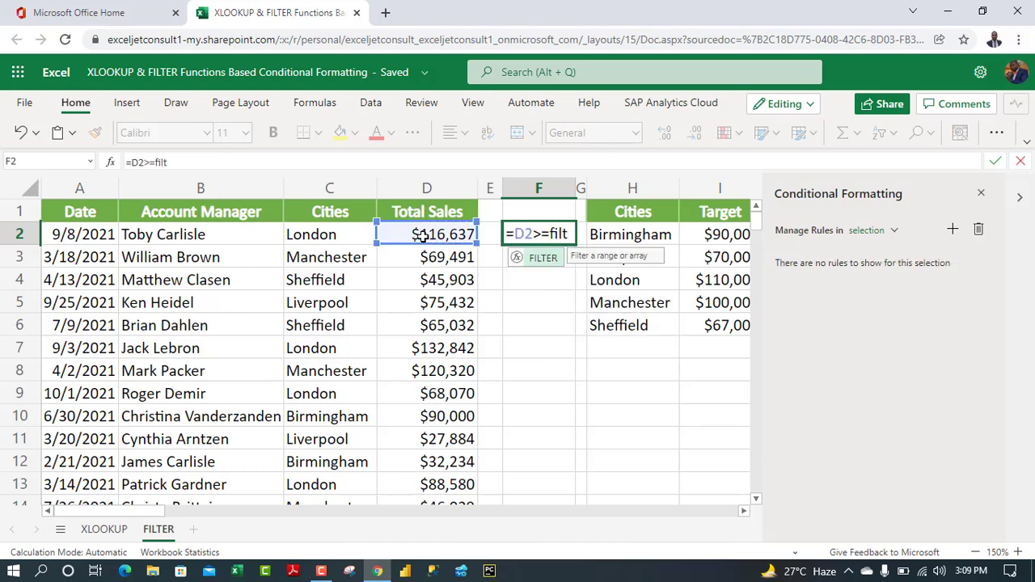
key("Tab")
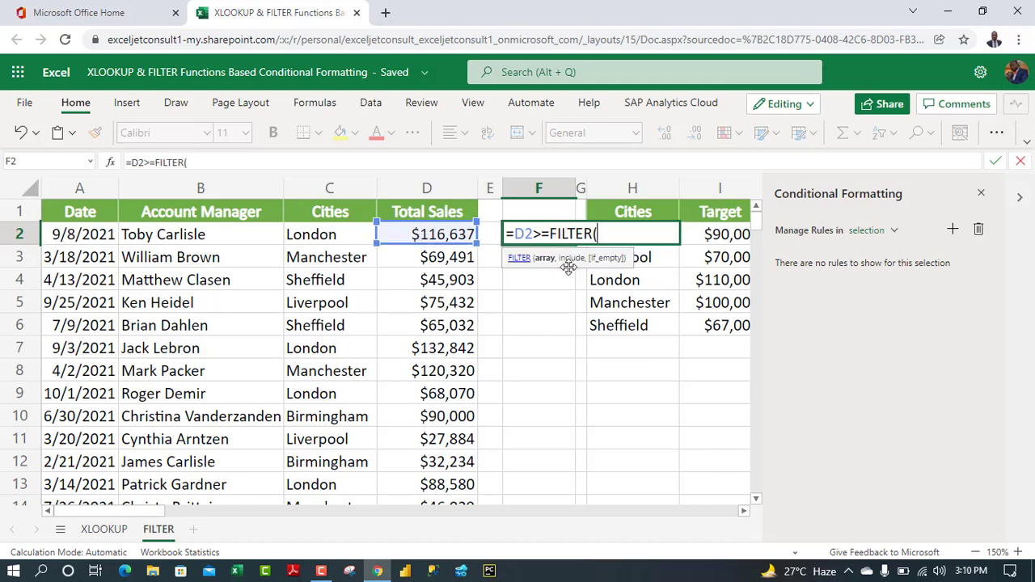
left_click_drag(713, 323, 715, 234)
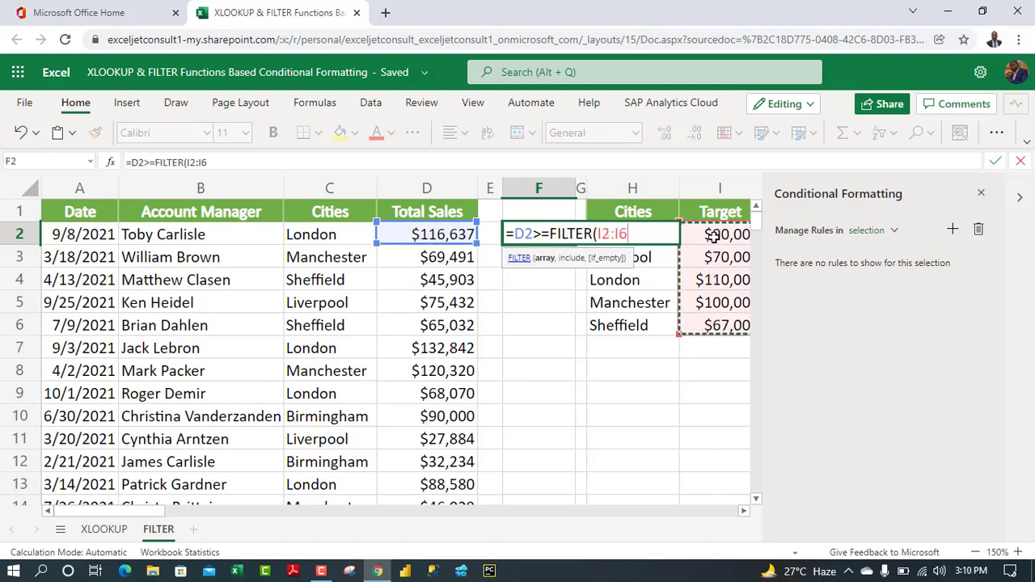
left_click(980, 192)
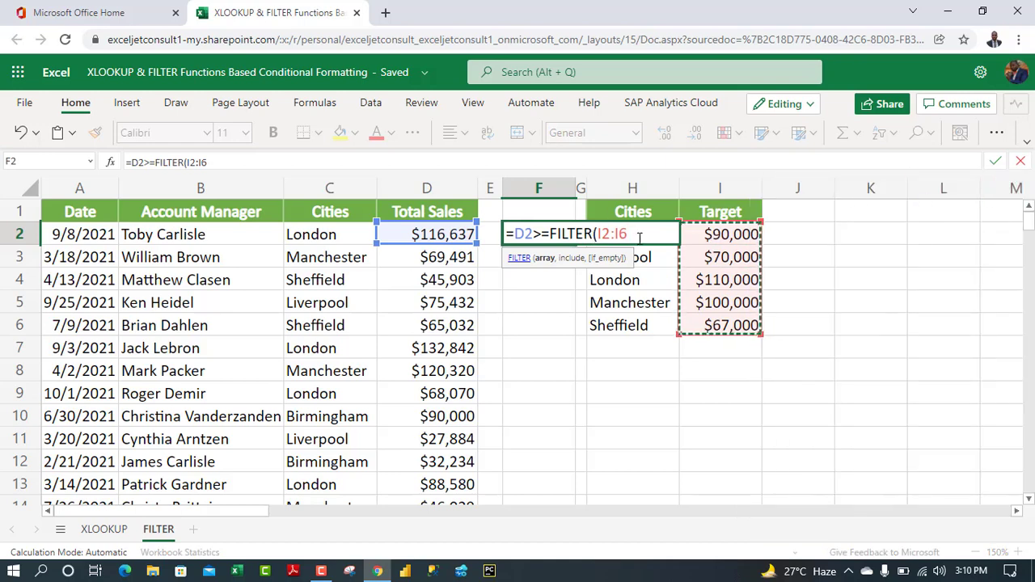
type(",")
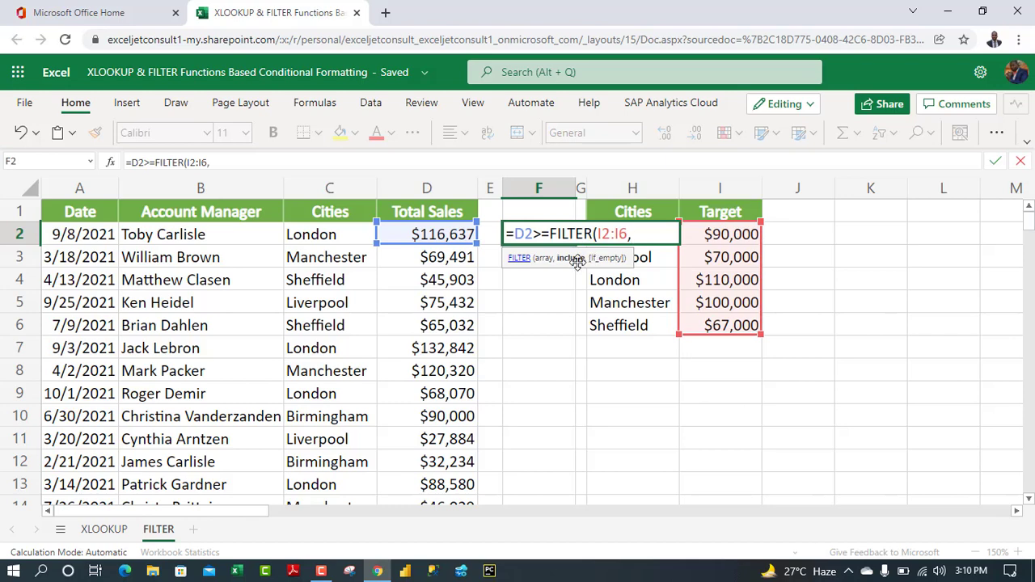
left_click(332, 234)
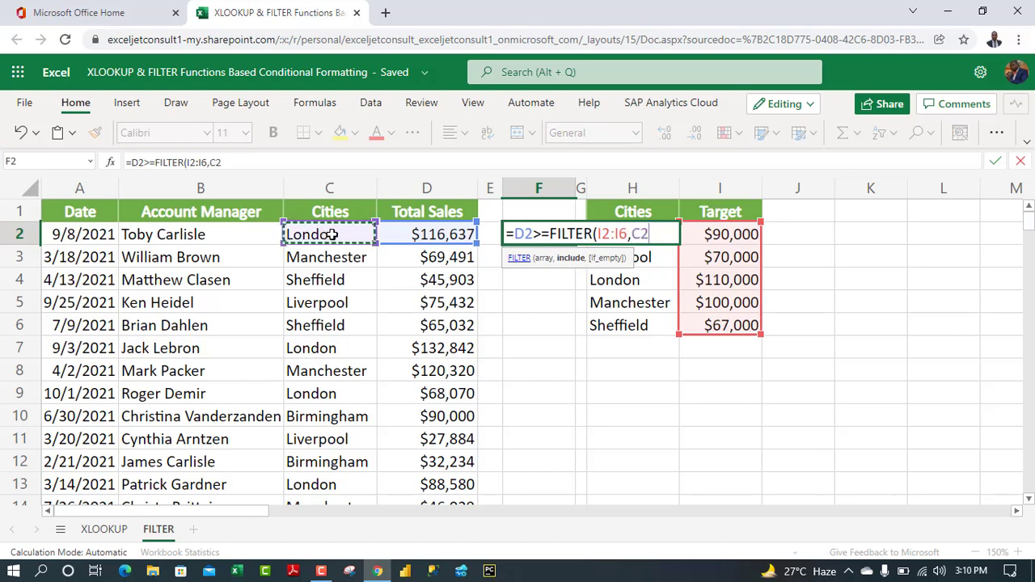
type("=")
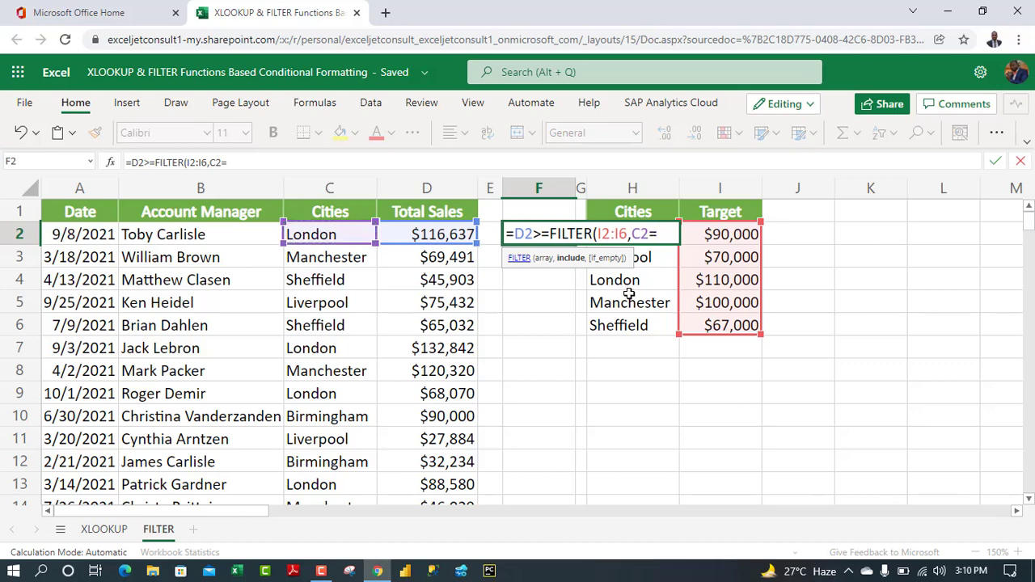
left_click_drag(645, 322, 641, 235)
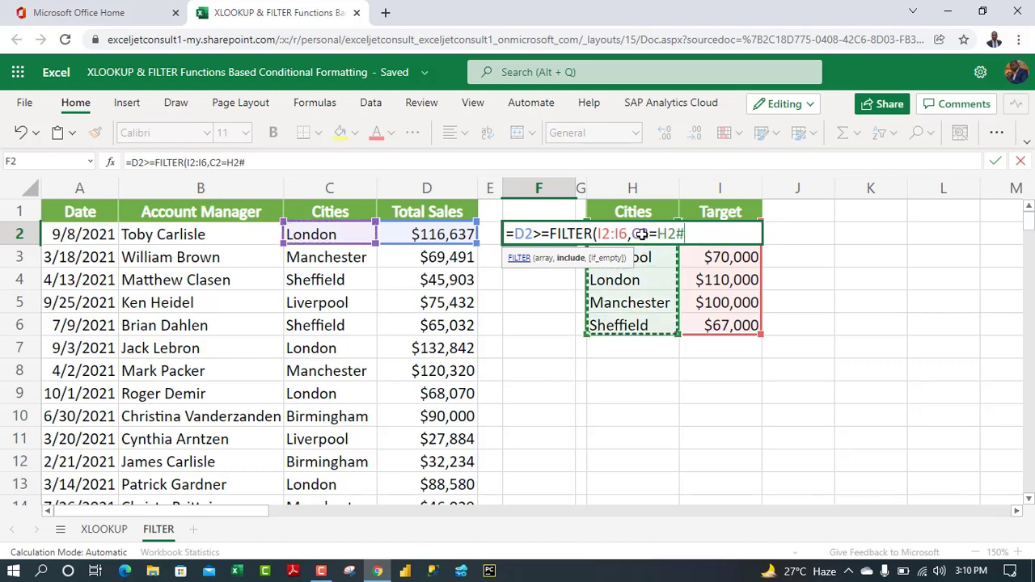
Make the references absolute and commit F2 as =$D2>=FILTER($I$2:$I$6,$C2=$H$2#).
left_click(669, 234)
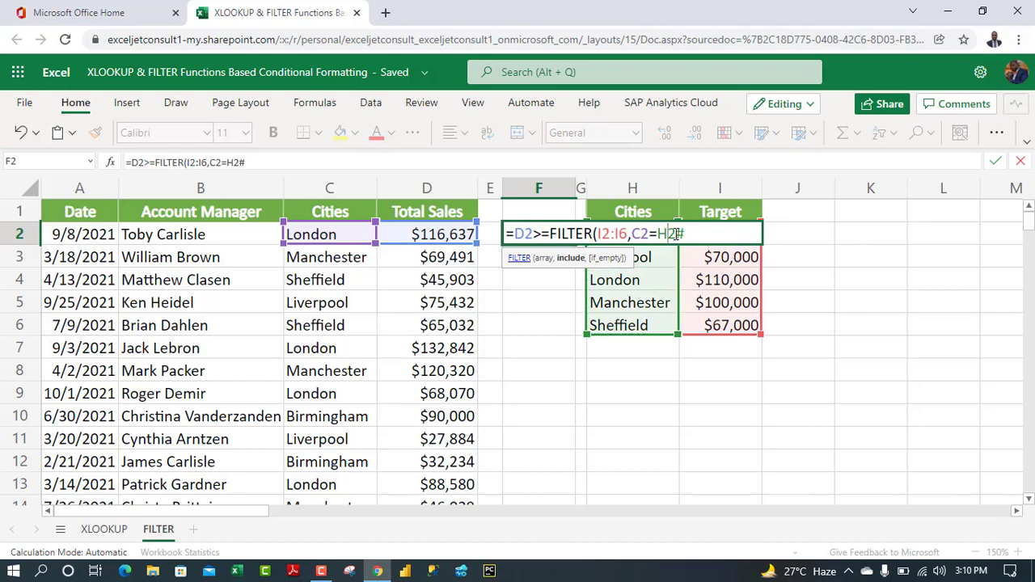
key("F4")
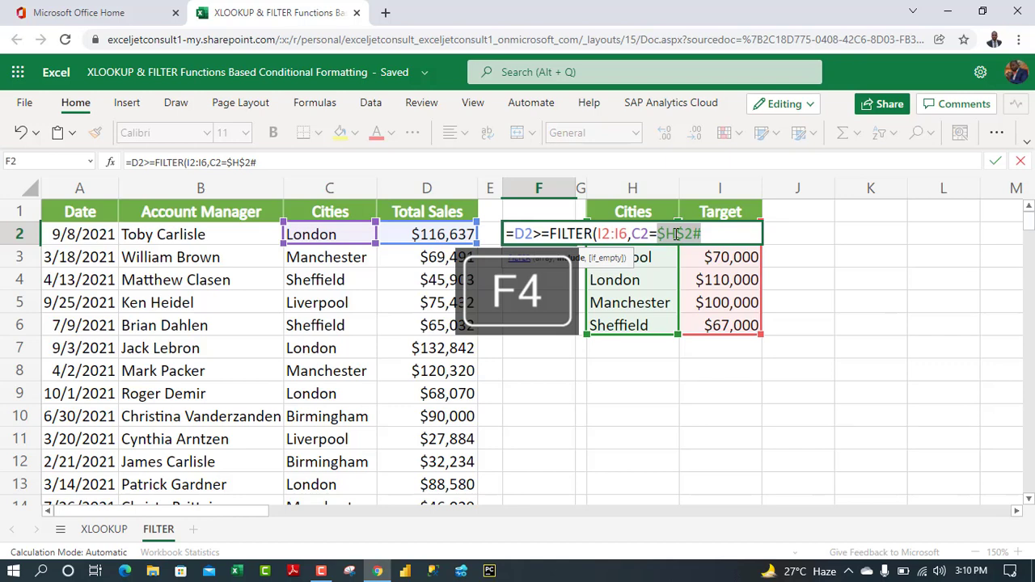
left_click(611, 233)
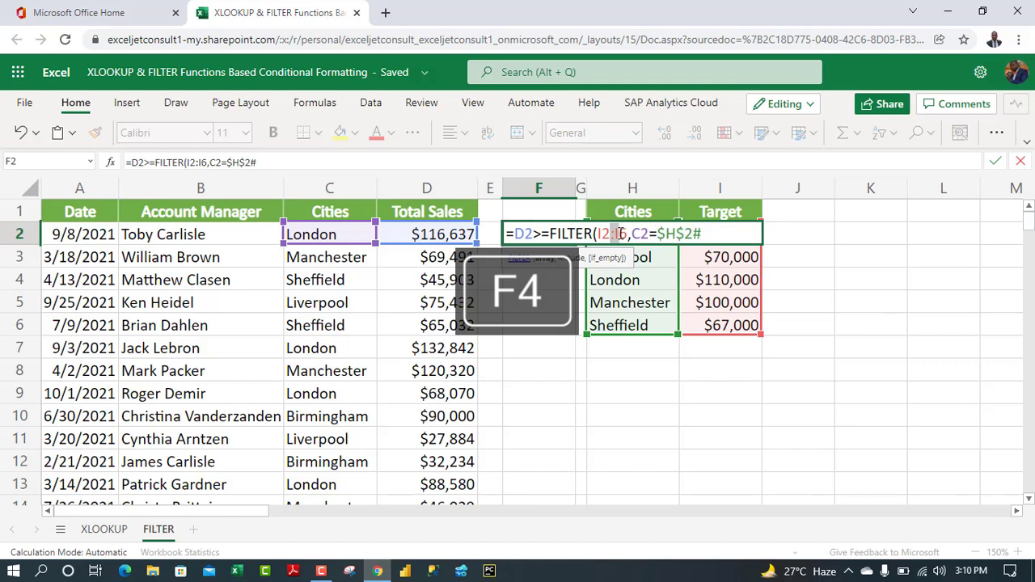
key("F4")
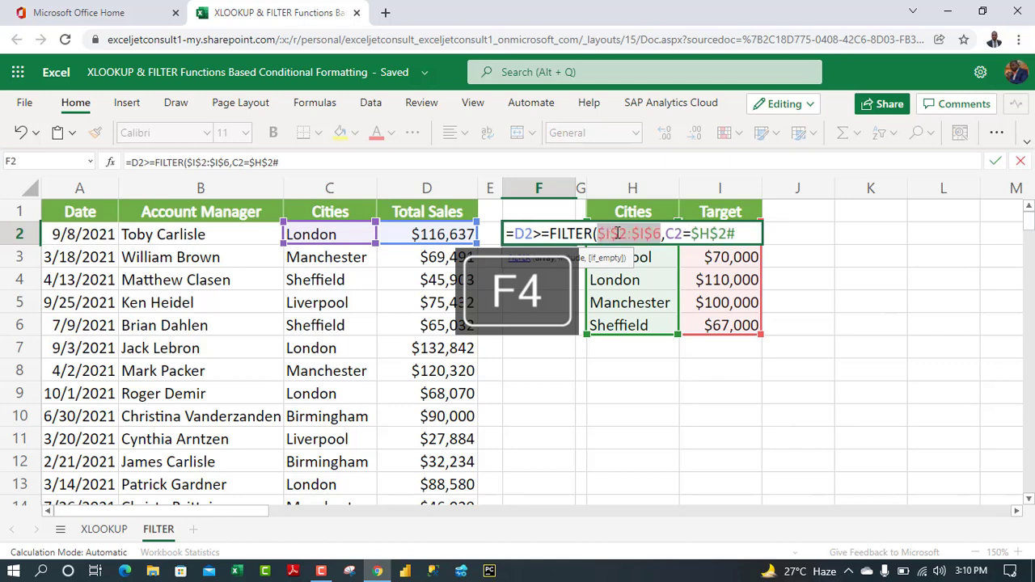
left_click(676, 234)
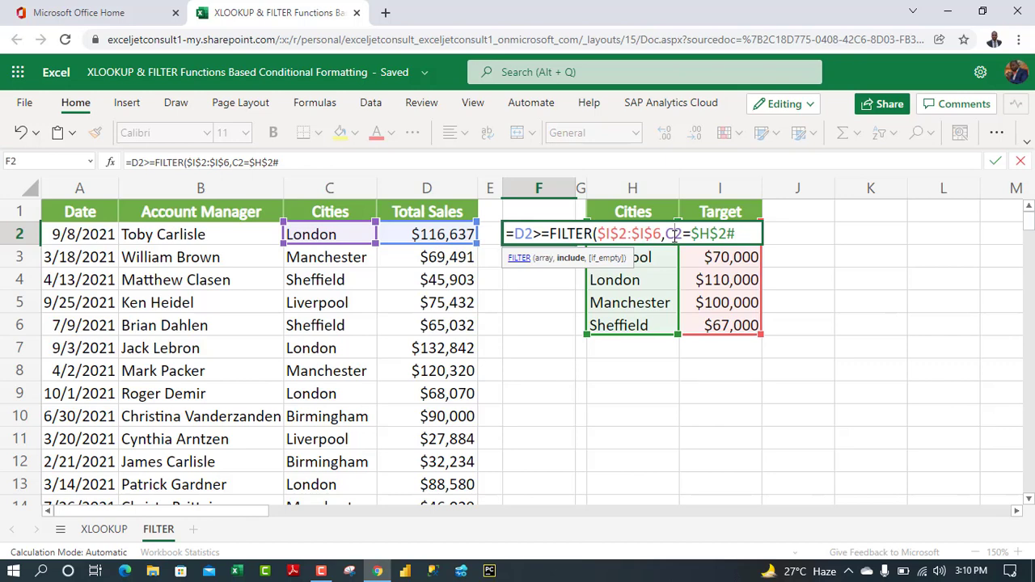
key("F4")
key("F4")
key("F4")
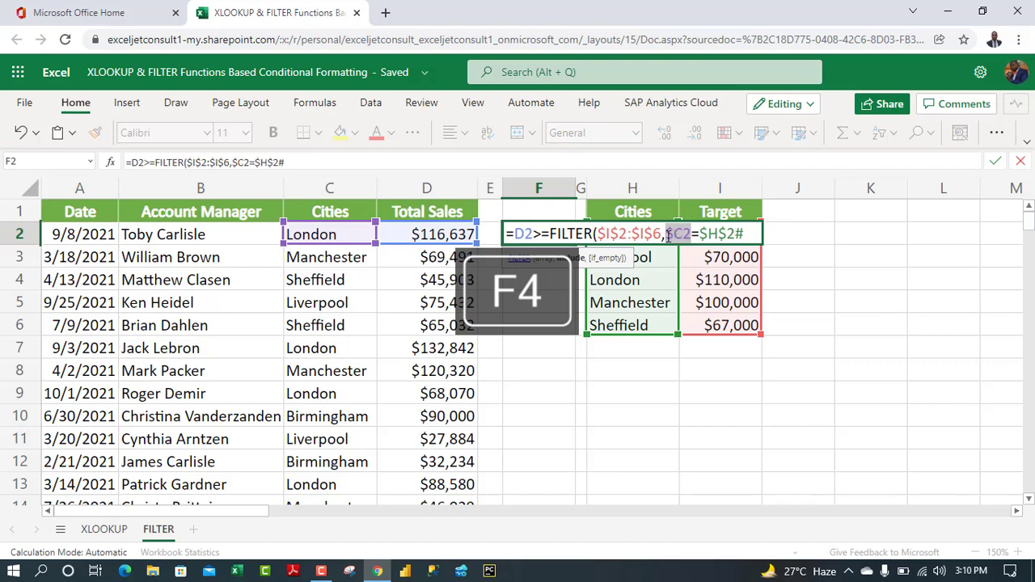
left_click(524, 234)
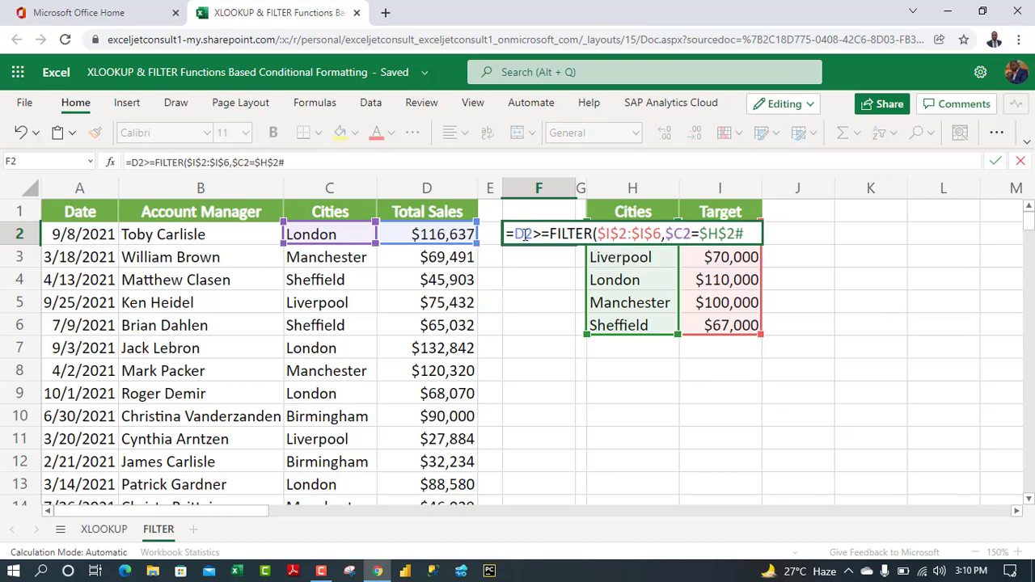
key("F4")
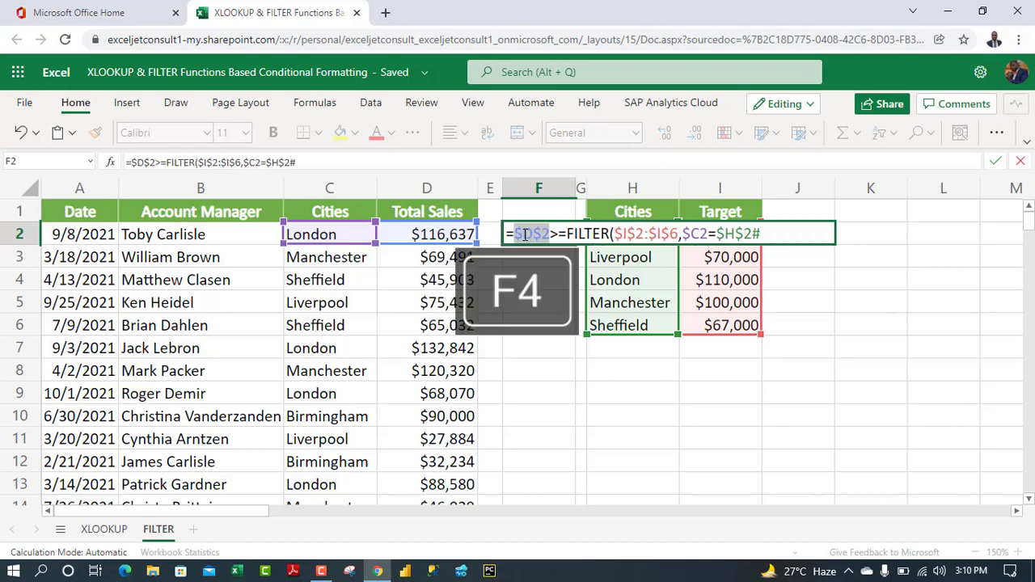
key("F4")
key("F4")
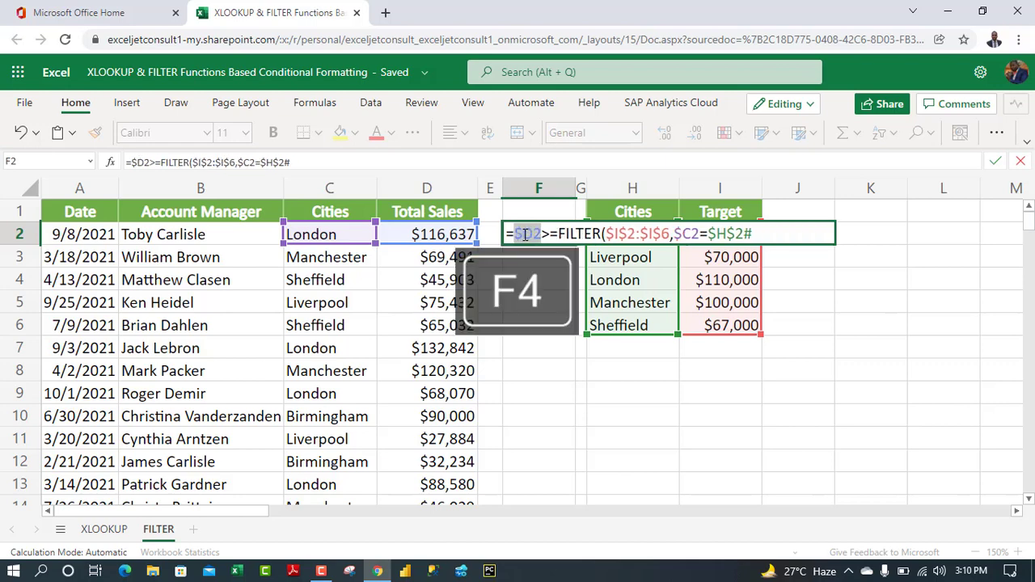
left_click(768, 232)
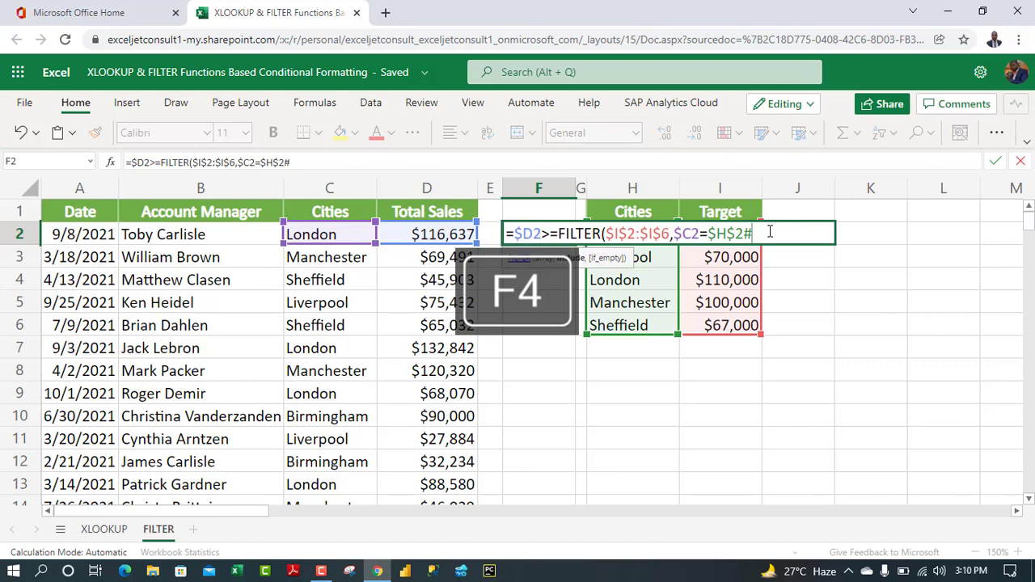
type(")")
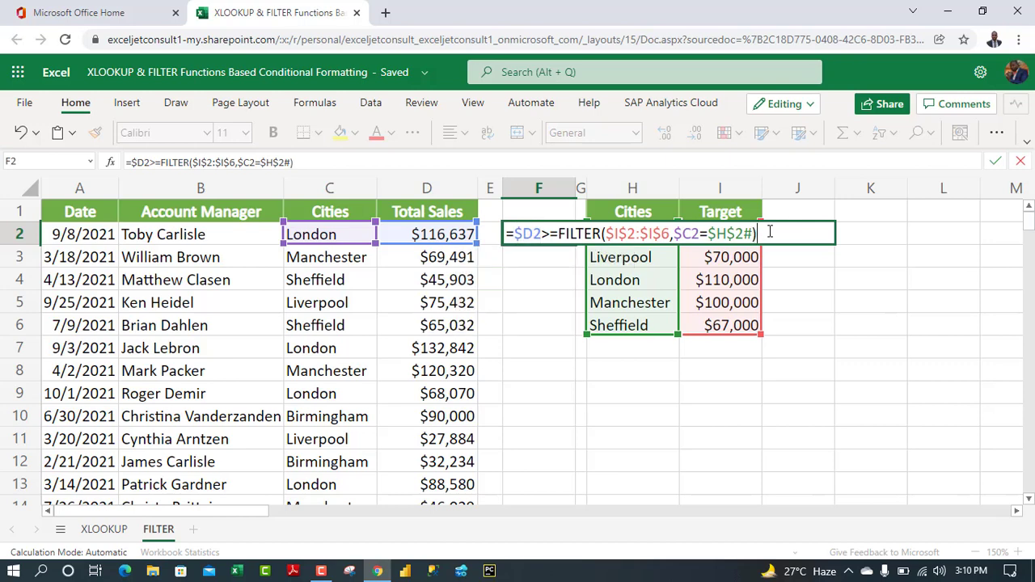
key("ctrl+Return")
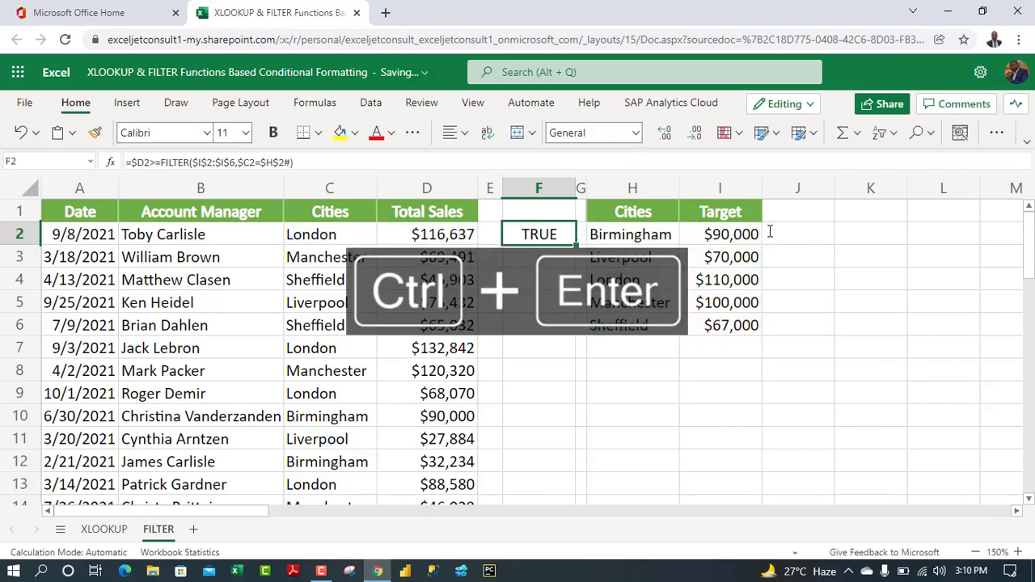
Copy the F2 FILTER check and paste it into F2:F50.
key("ctrl+c")
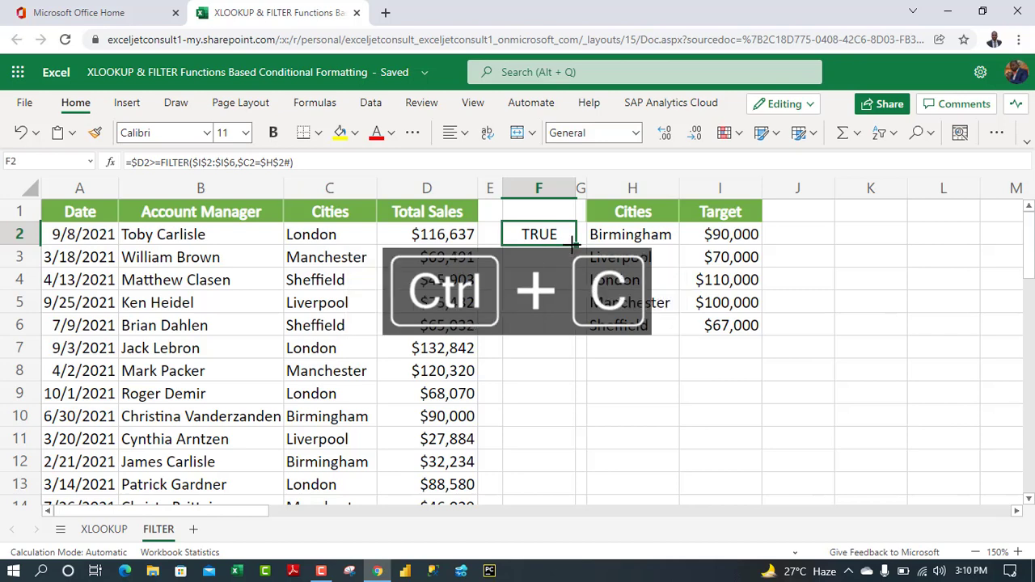
left_click(434, 234)
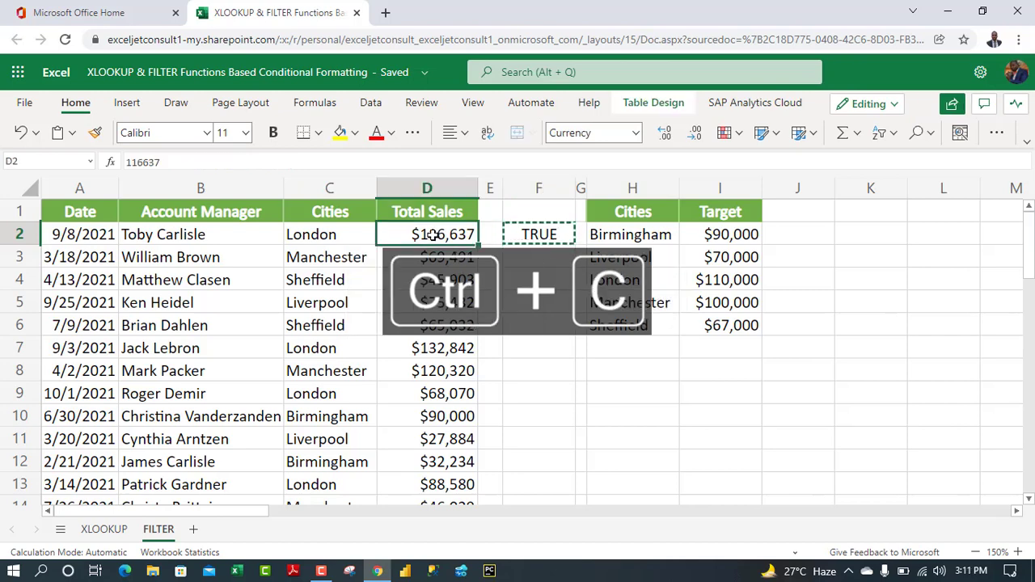
key("ctrl+Down")
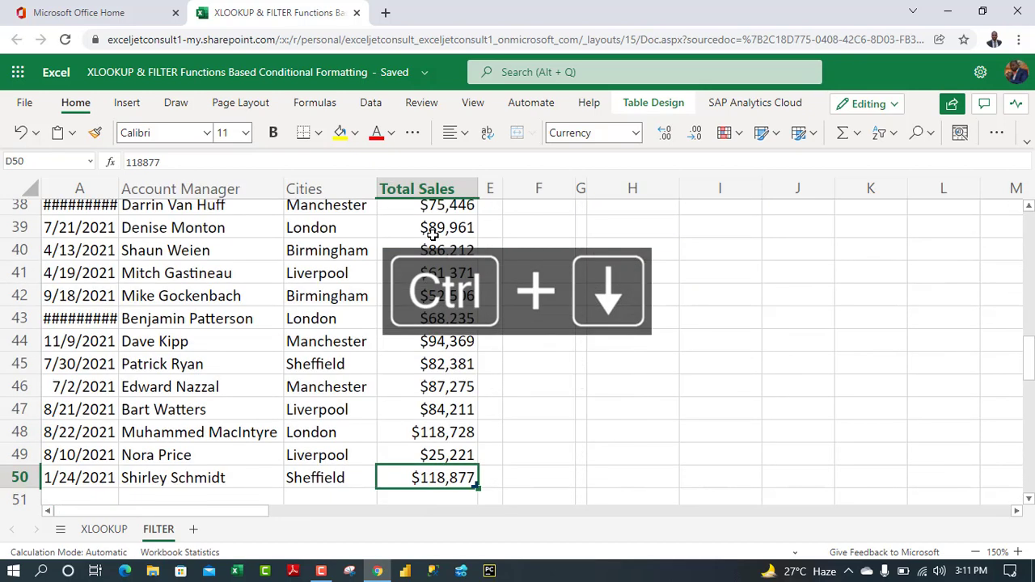
key("Right")
key("Right")
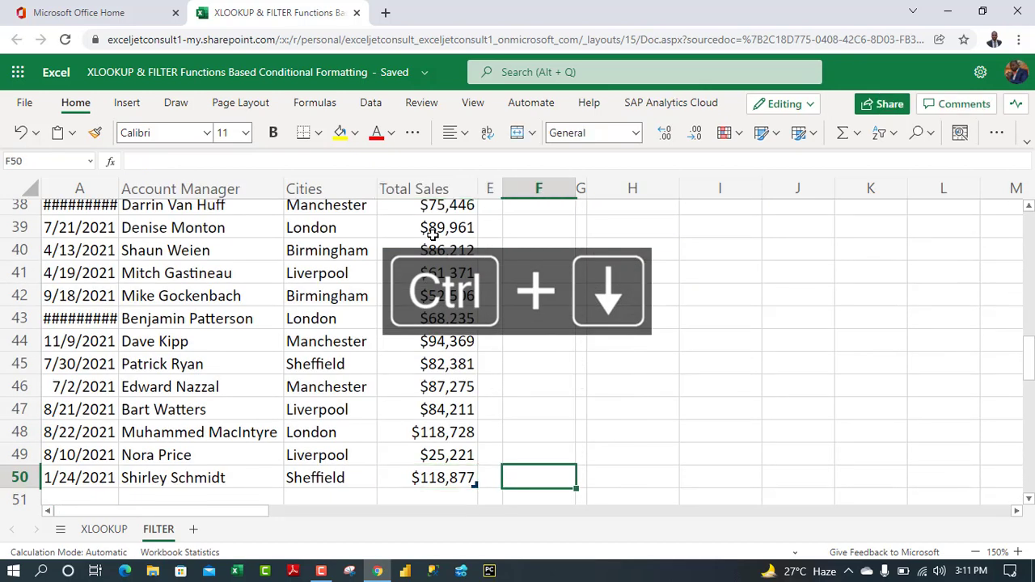
key("ctrl+shift+Up")
key("ctrl+v")
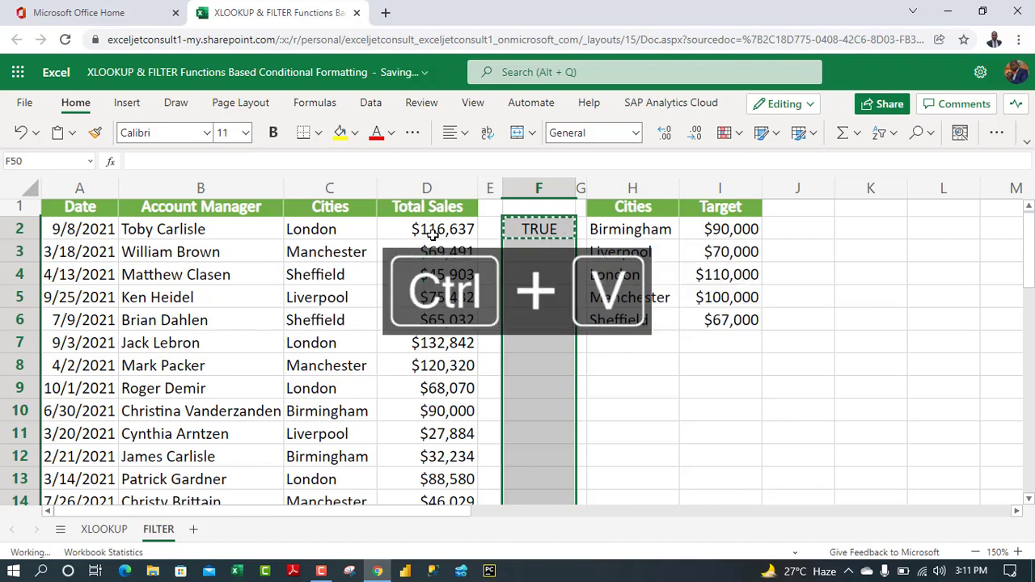
Select the sales rows A2:D50.
left_click(525, 231)
left_click(85, 230)
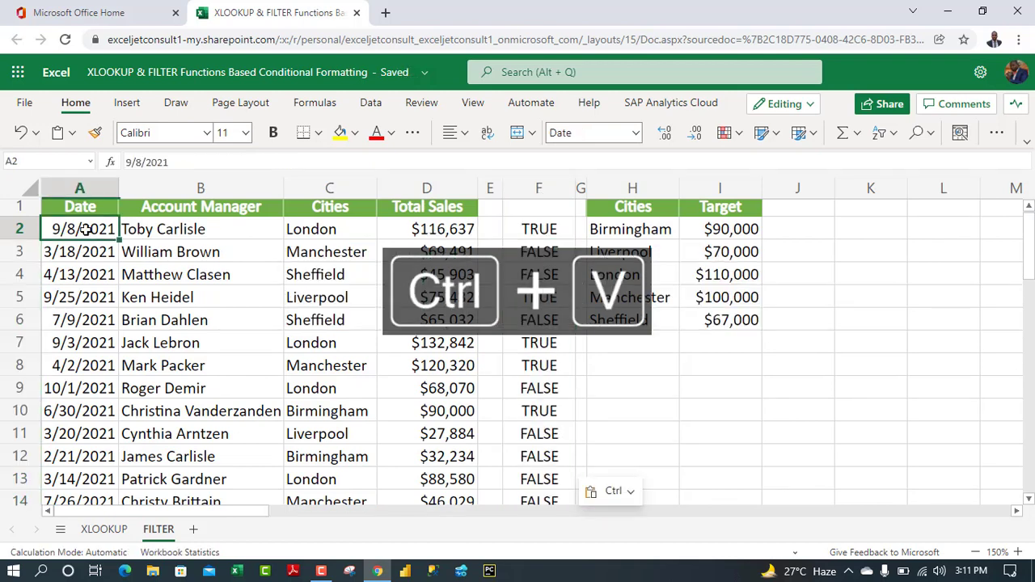
key("ctrl+shift+Right")
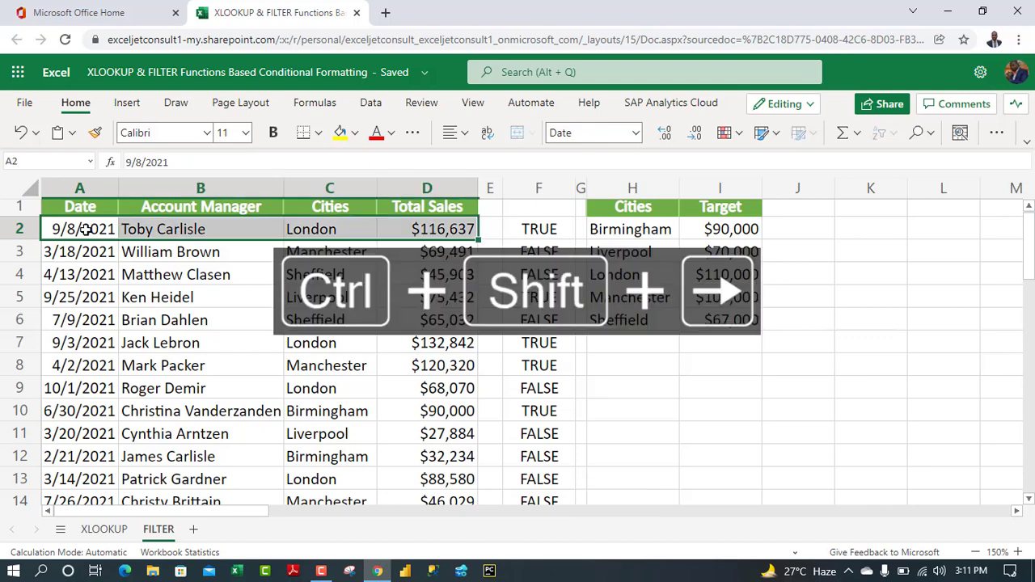
key("ctrl+shift+Down")
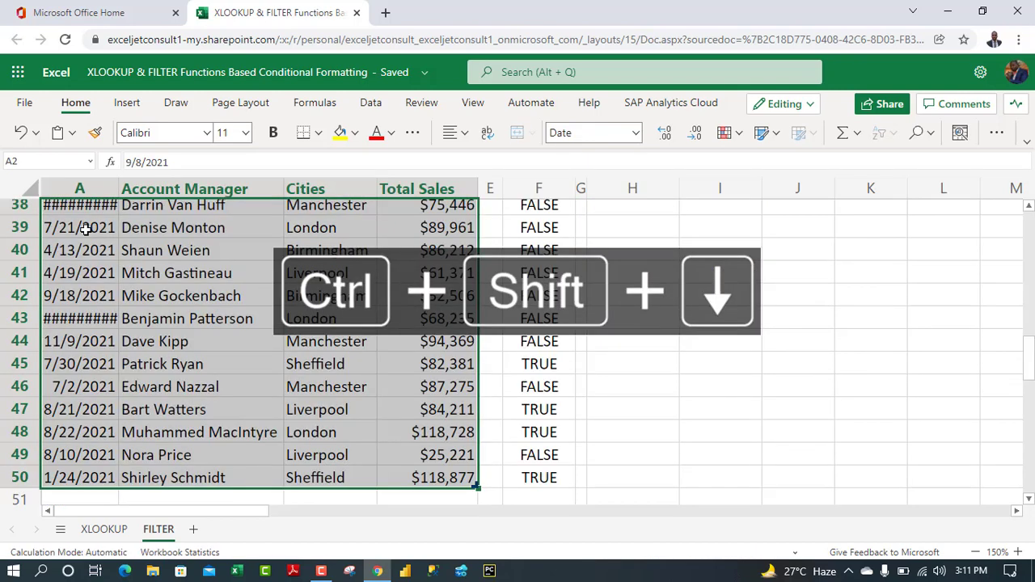
key("ctrl+BackSpace")
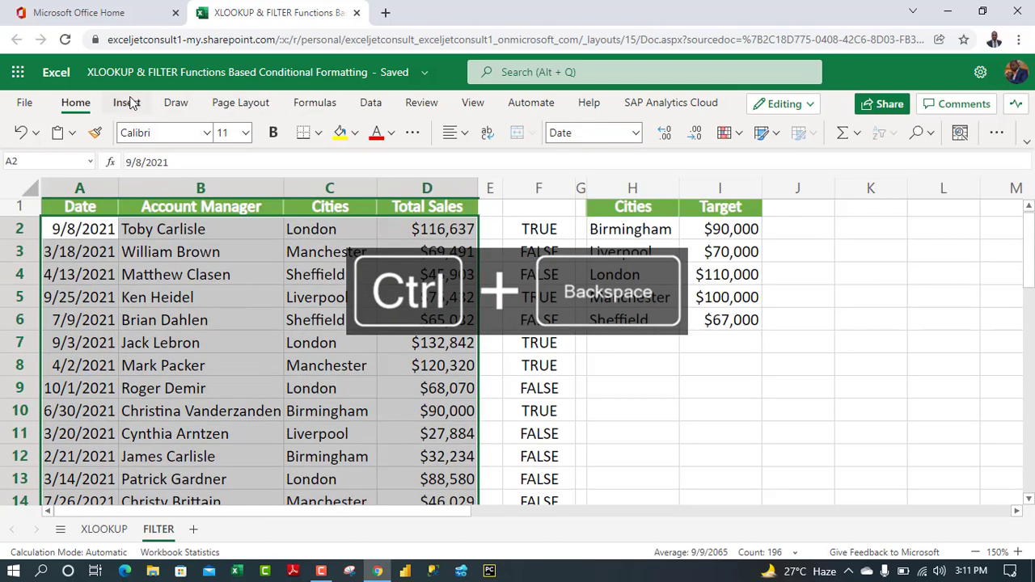
Start a new formula-based rule and paste the clipboard into its condition.
left_click(729, 137)
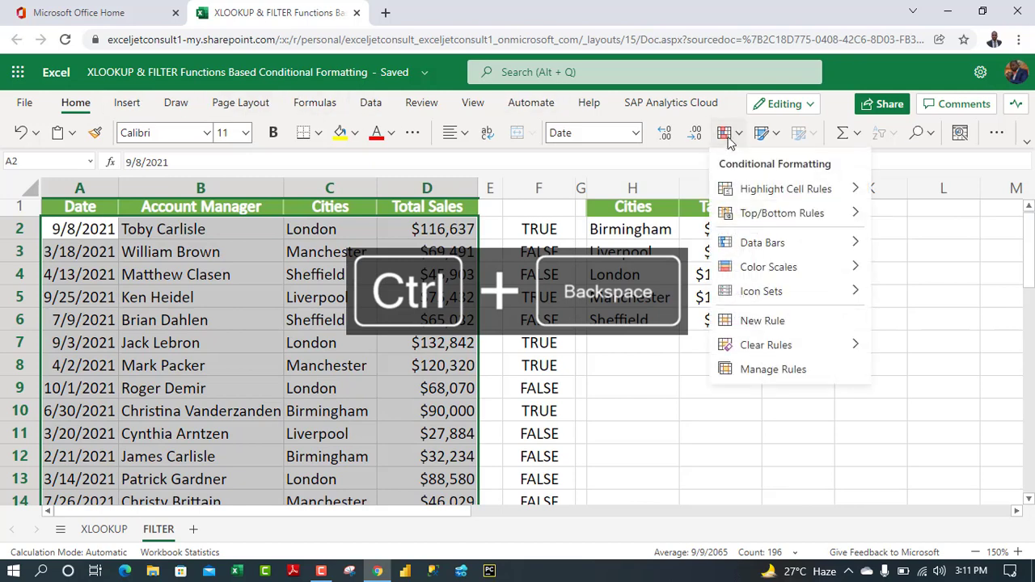
left_click(763, 321)
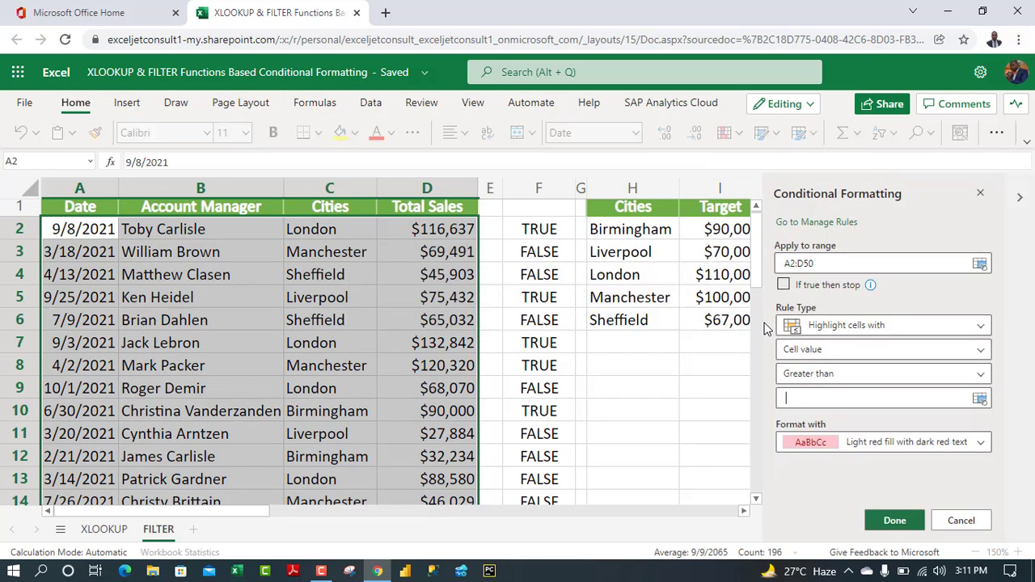
left_click(824, 325)
left_click(826, 446)
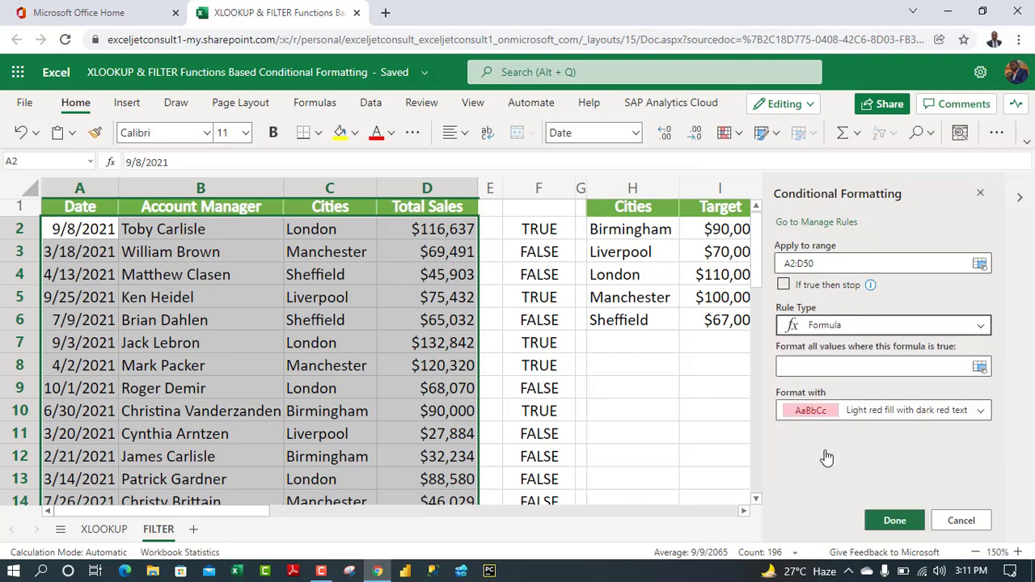
left_click(849, 366)
key("ctrl+v")
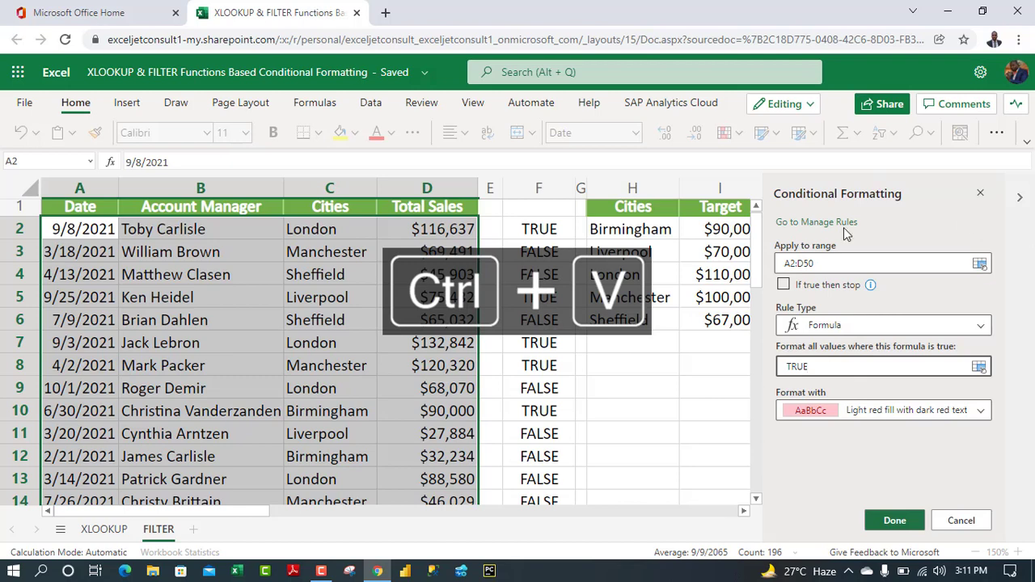
Copy the FILTER formula text from F2 and reselect A2:D50.
left_click(535, 229)
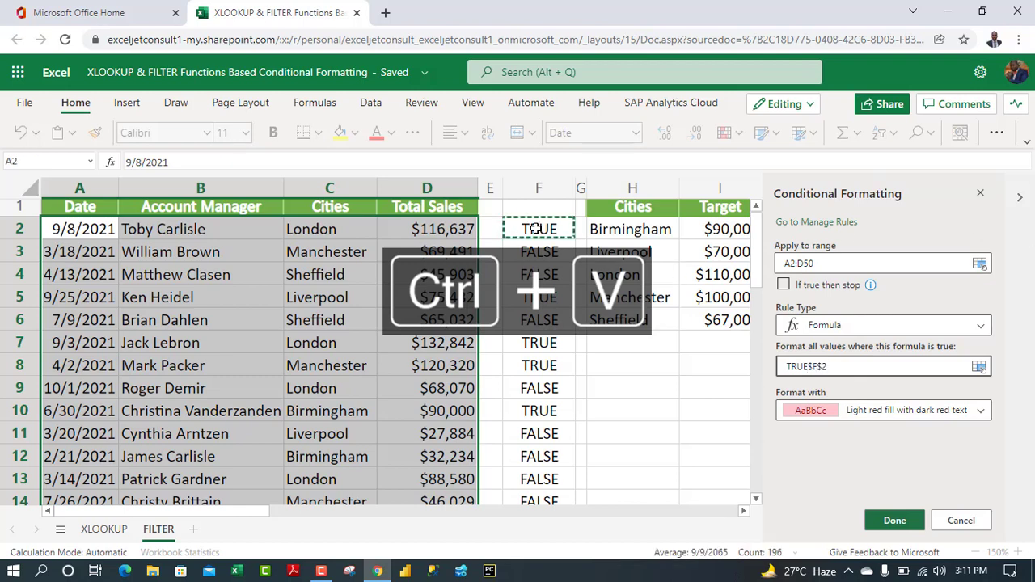
left_click(535, 228)
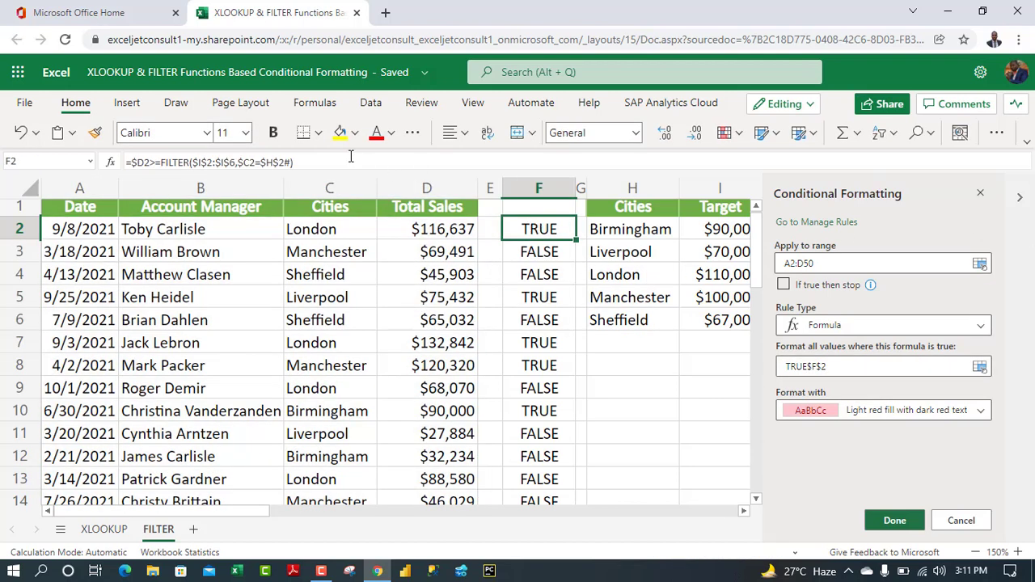
left_click_drag(351, 161, 45, 177)
key("ctrl+c")
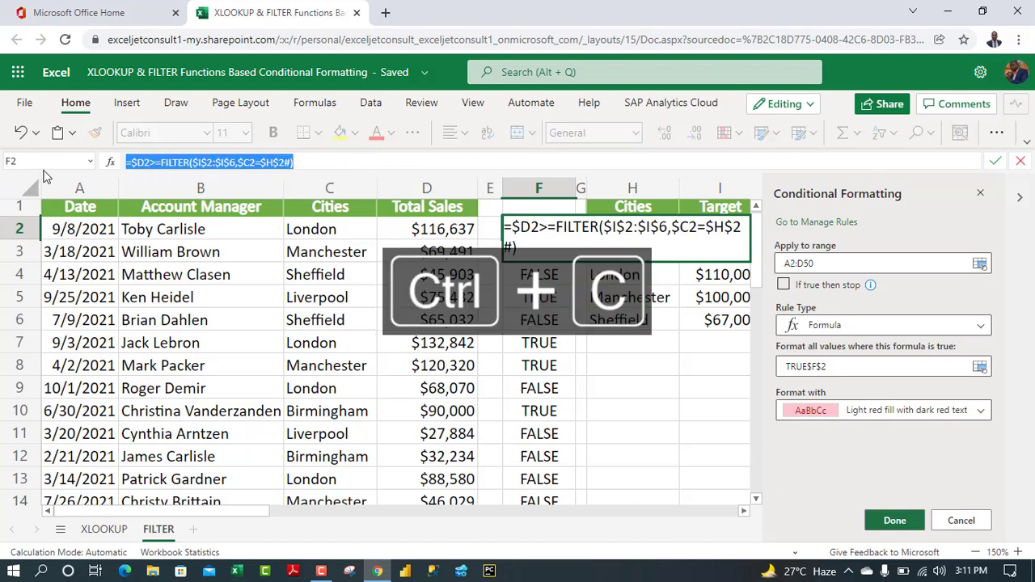
key("Escape")
left_click(63, 229)
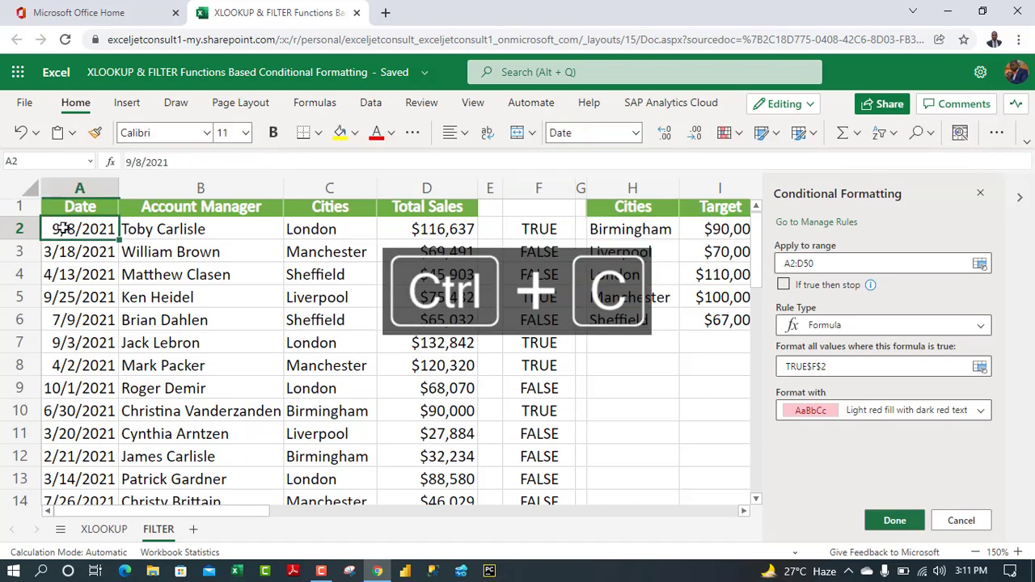
key("ctrl+shift+Right")
key("ctrl+shift+Down")
key("ctrl+BackSpace")
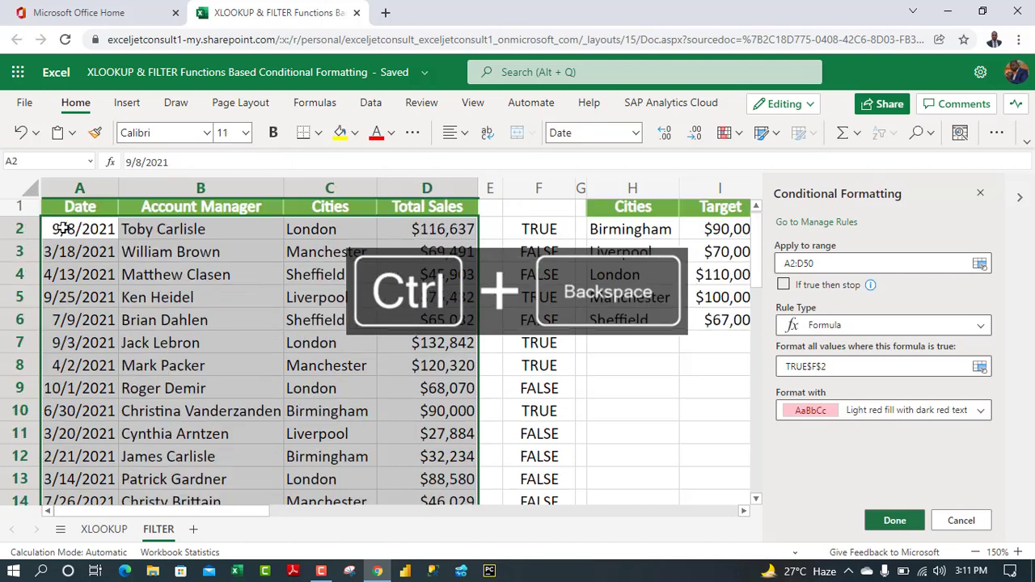
Replace the condition with the FILTER formula and save it with green fill, dark green text.
left_click(812, 363)
key("ctrl+v")
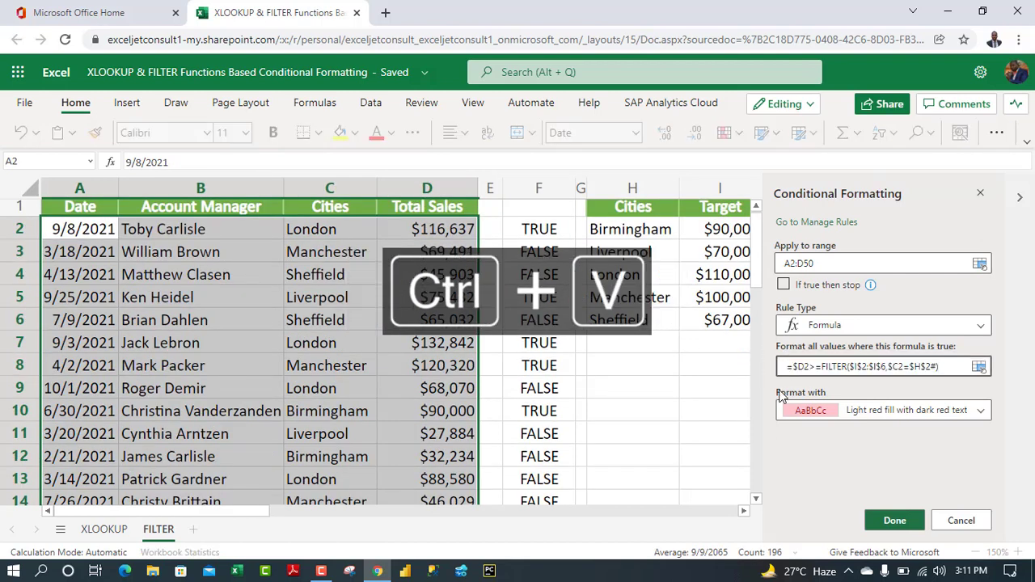
left_click(909, 414)
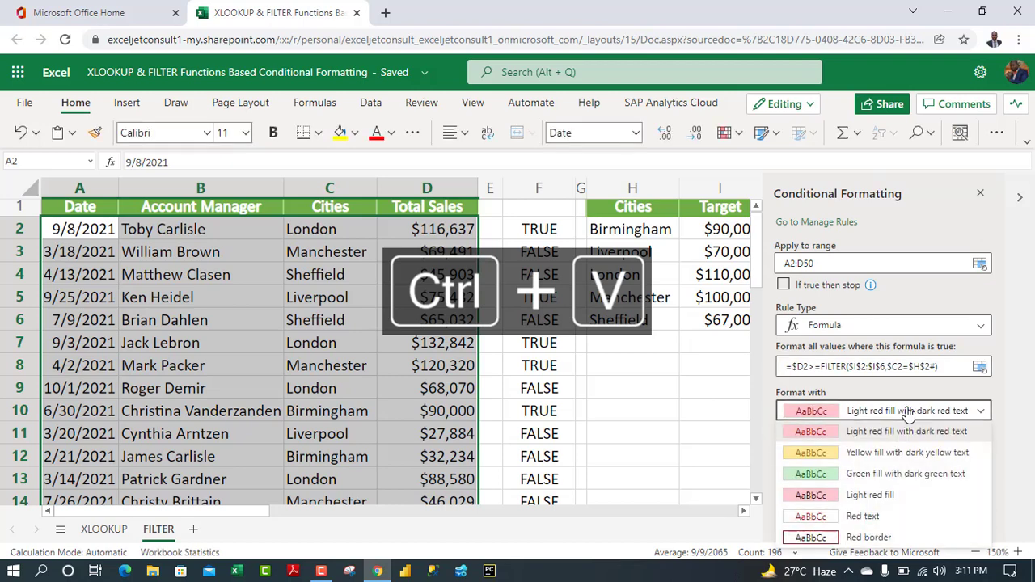
left_click(879, 476)
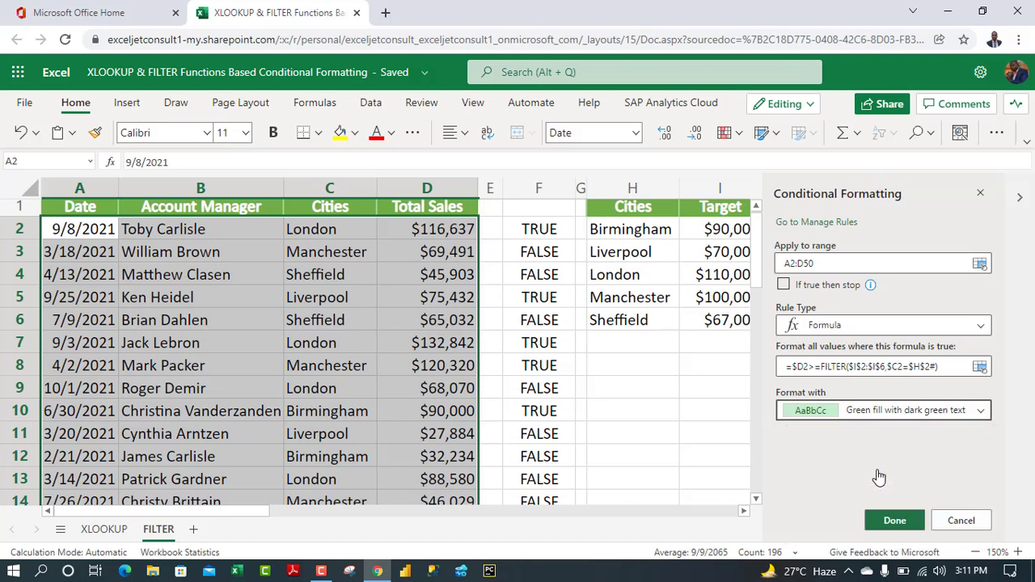
left_click(894, 520)
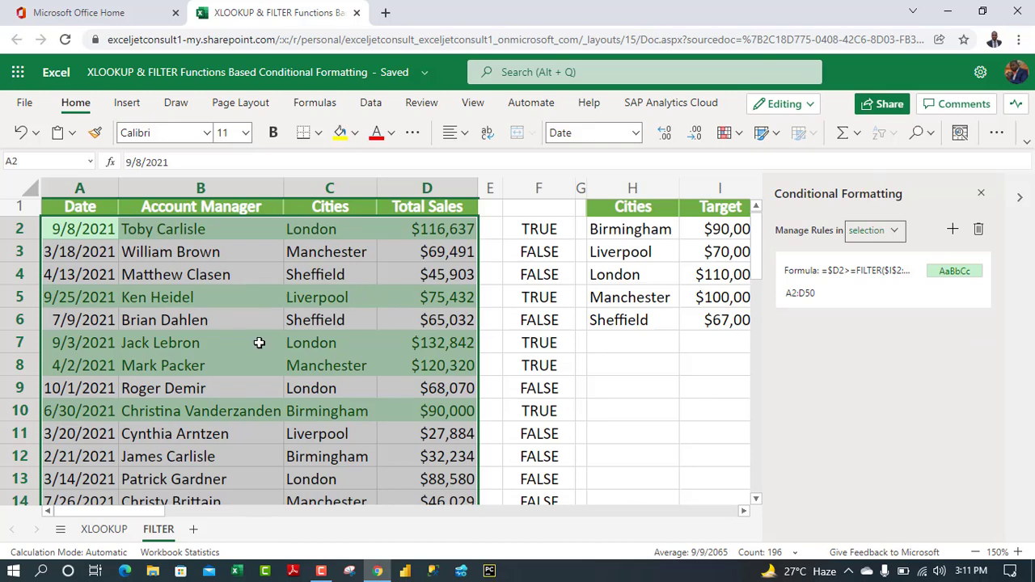
Compare with the XLOOKUP sheet's formatted table, then return to the FILTER sheet.
left_click(104, 531)
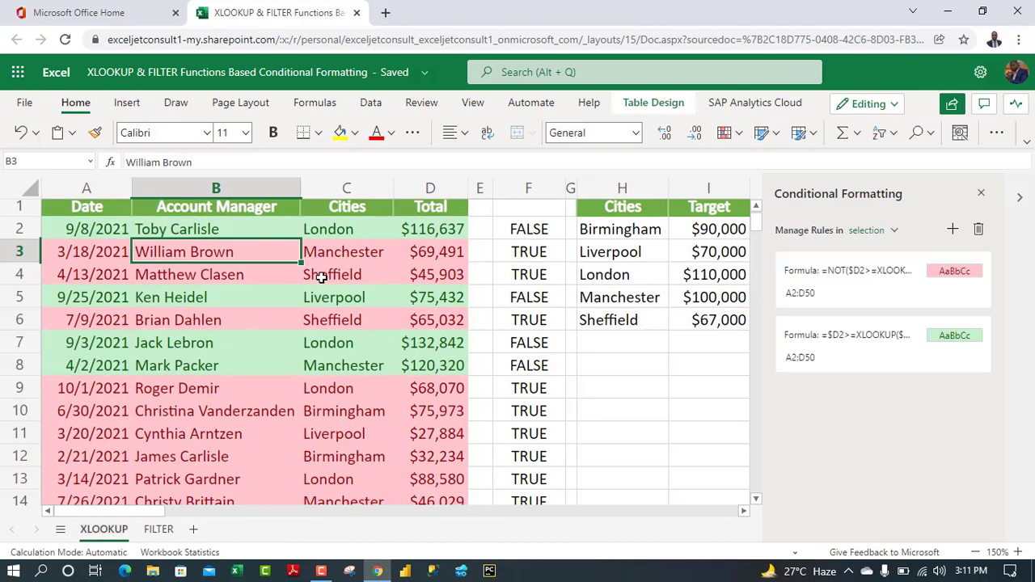
left_click(322, 277)
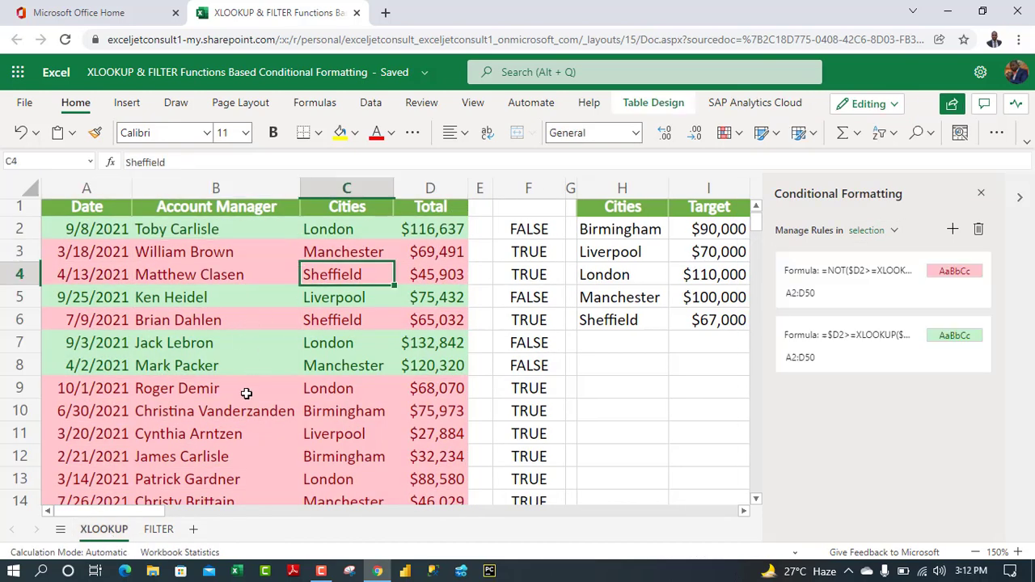
left_click(155, 529)
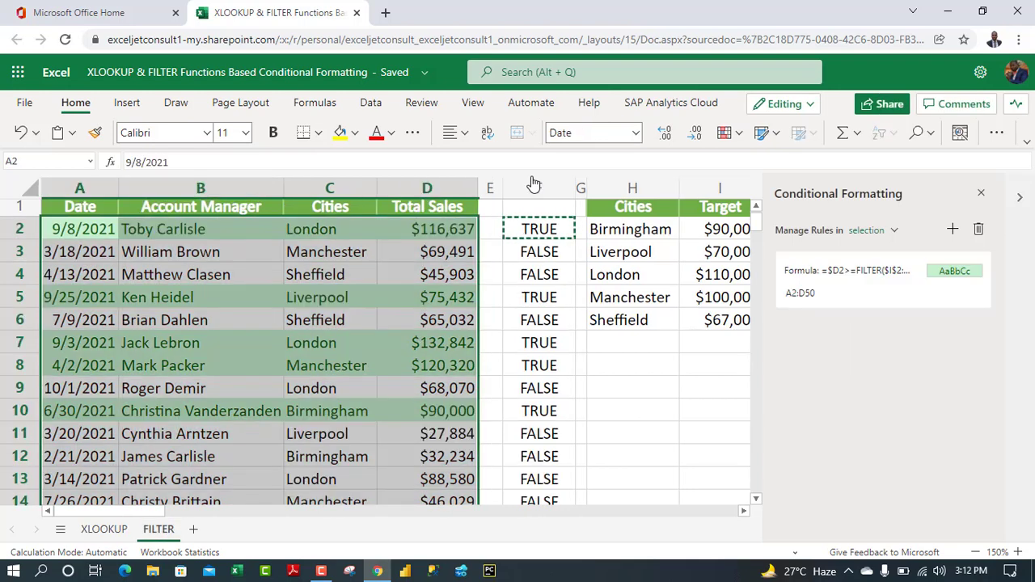
Change F2 to =NOT($D2>=FILTER($I$2:$I$6,$C2=$H$2#)) so it returns FALSE.
left_click(517, 231)
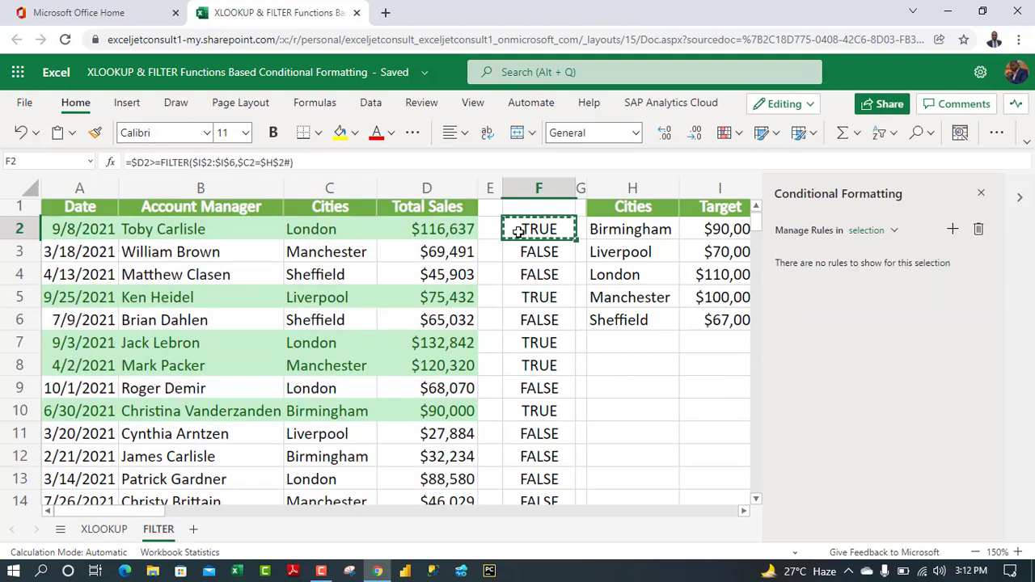
left_click(134, 162)
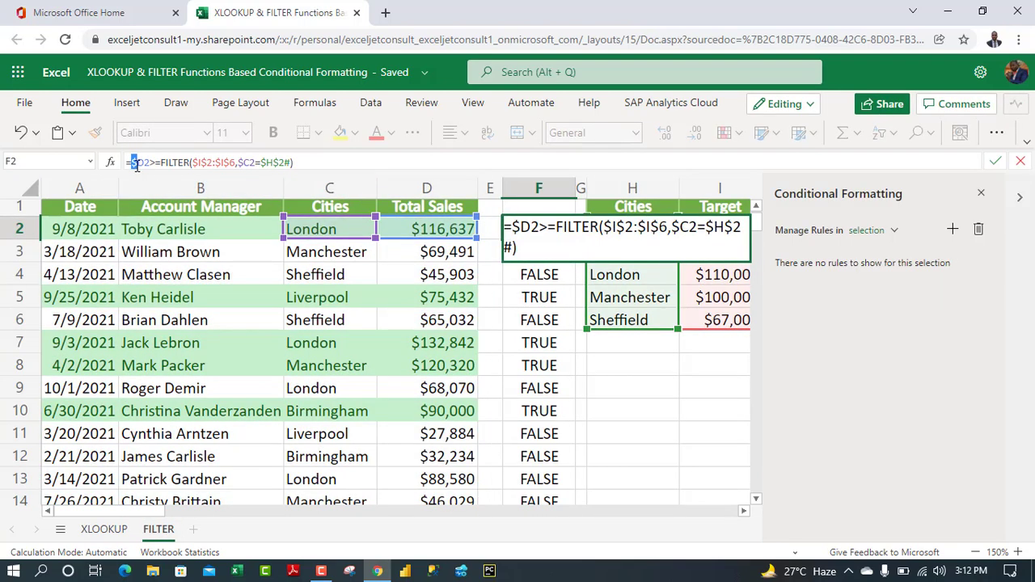
type("not")
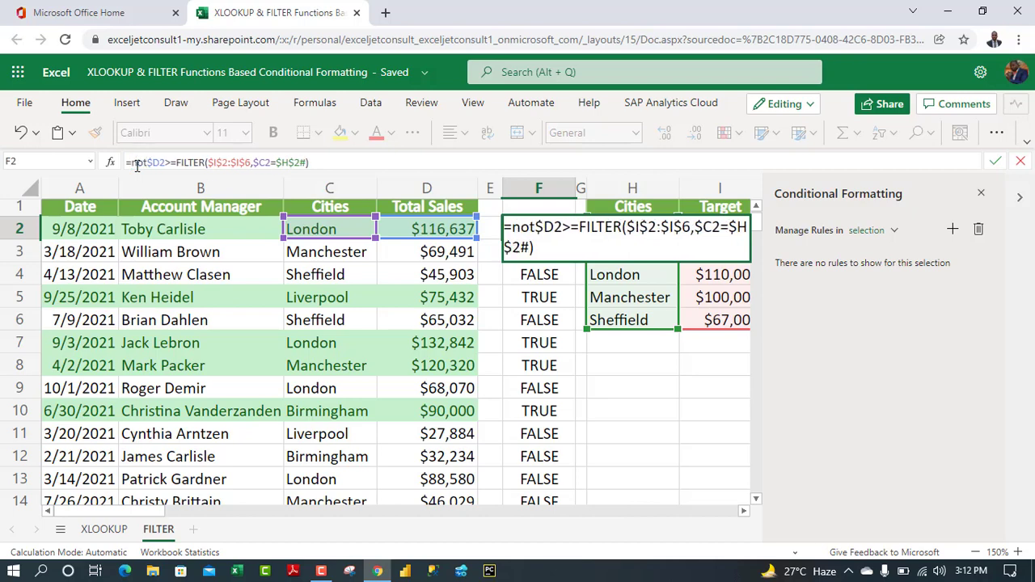
type("(")
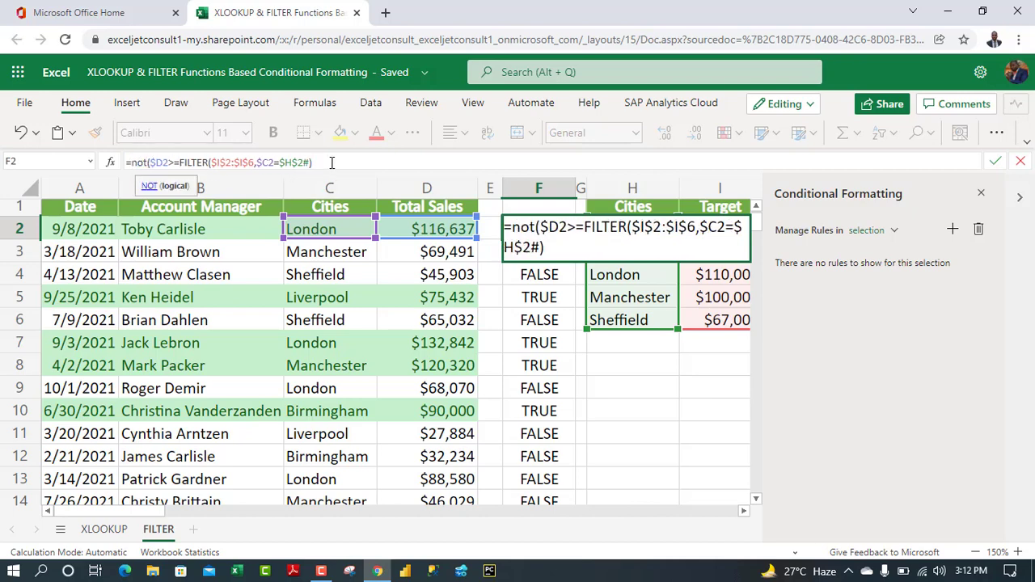
type(")")
key("ctrl+Return")
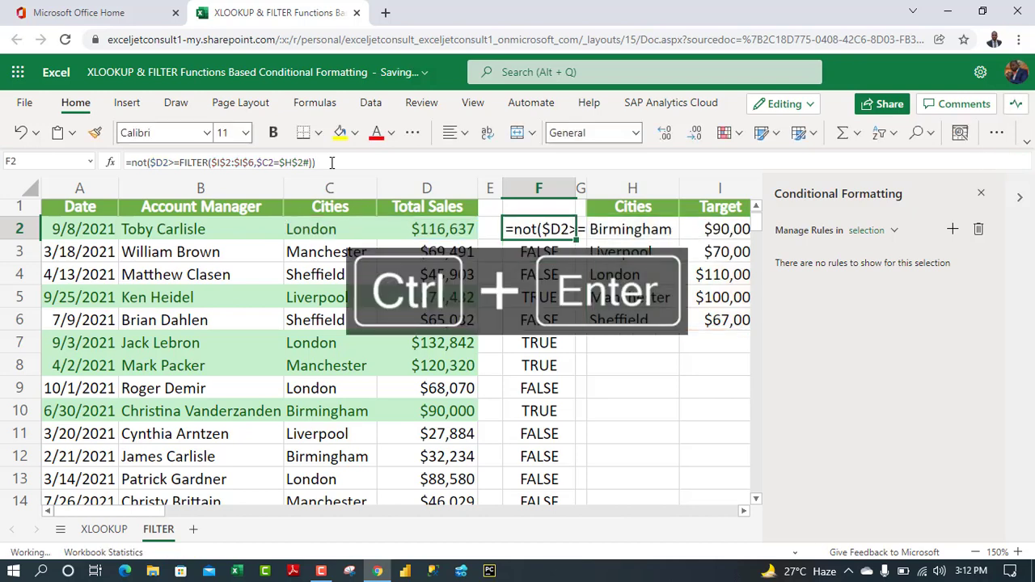
Copy the NOT FILTER formula text from F2 and select cell A2.
left_click_drag(340, 165, 19, 225)
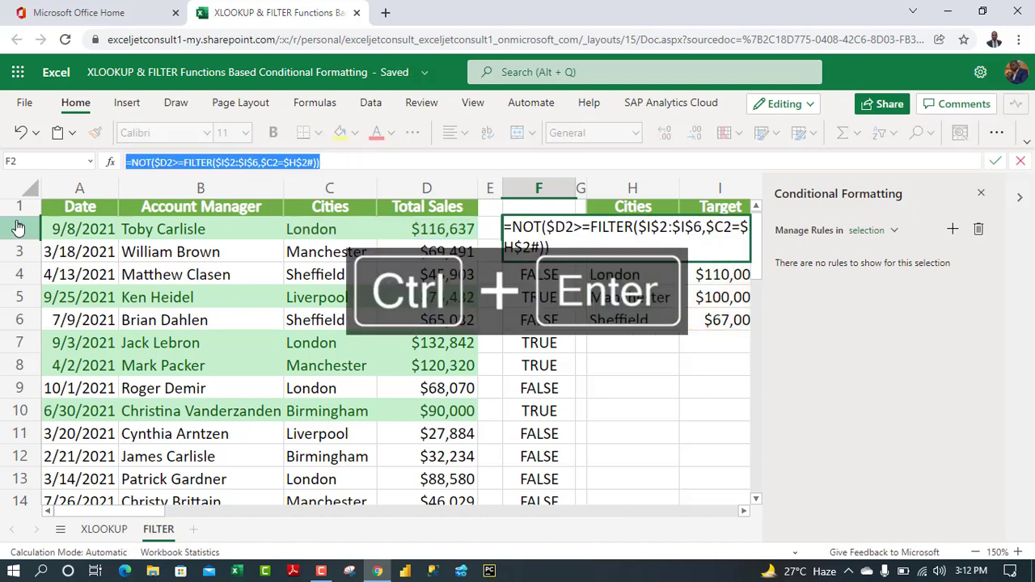
key("ctrl+c")
key("Escape")
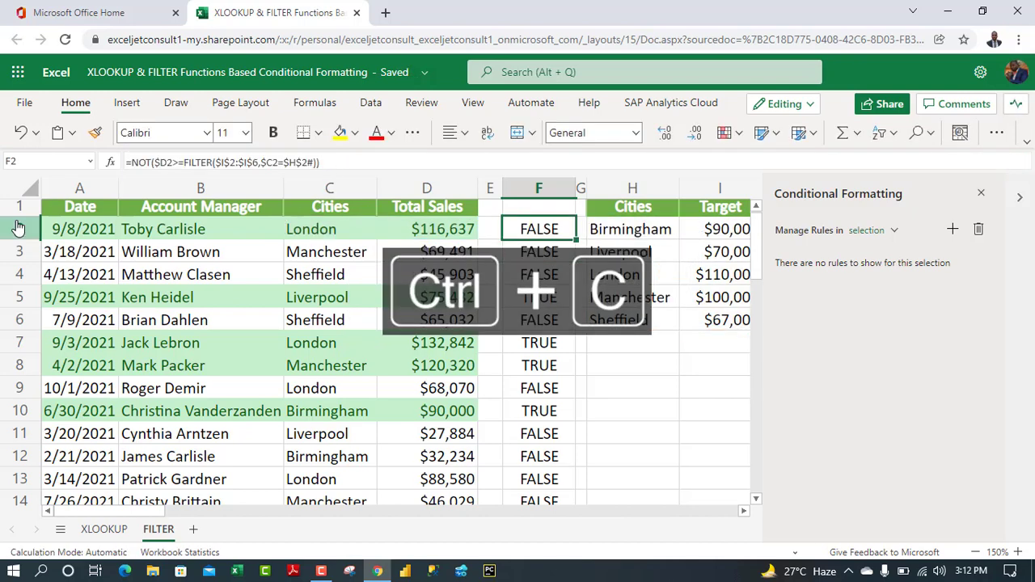
left_click(100, 229)
Give A2:D50 a formula rule with the pasted NOT FILTER formula, light red fill and dark red text.
key("ctrl+shift+Right")
key("ctrl+shift+Down")
key("ctrl+BackSpace")
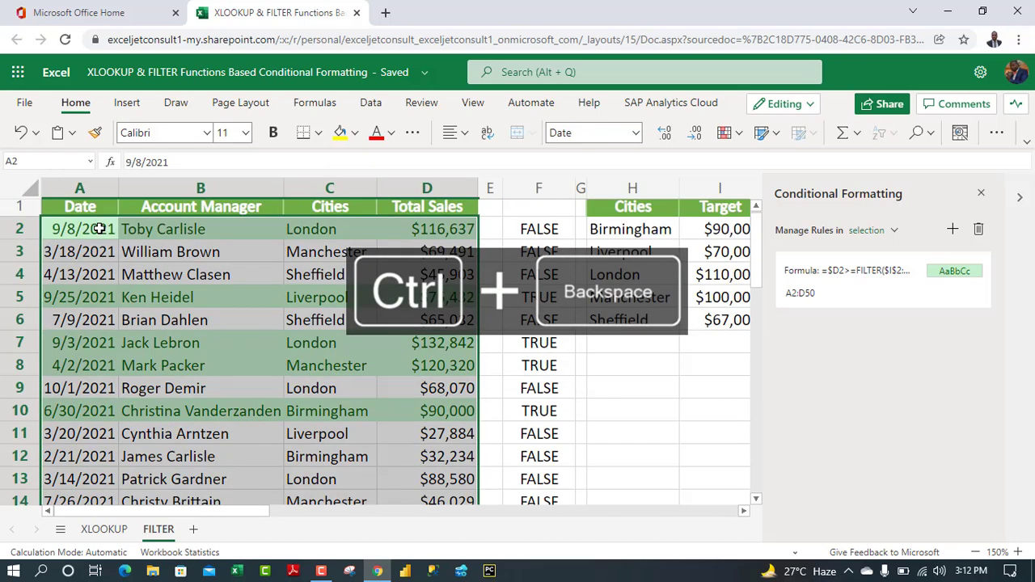
left_click(955, 232)
left_click(878, 325)
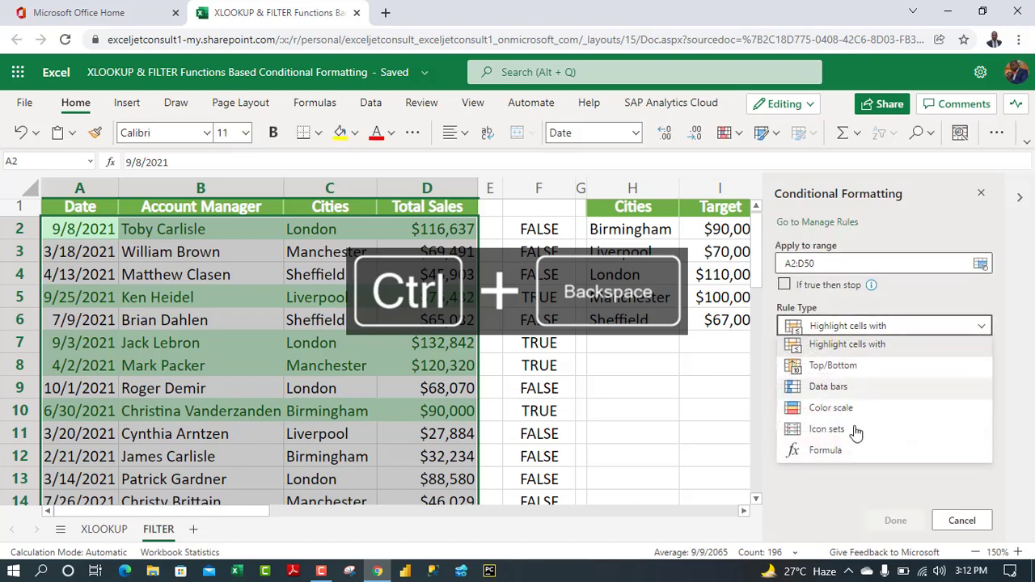
left_click(852, 449)
left_click(843, 366)
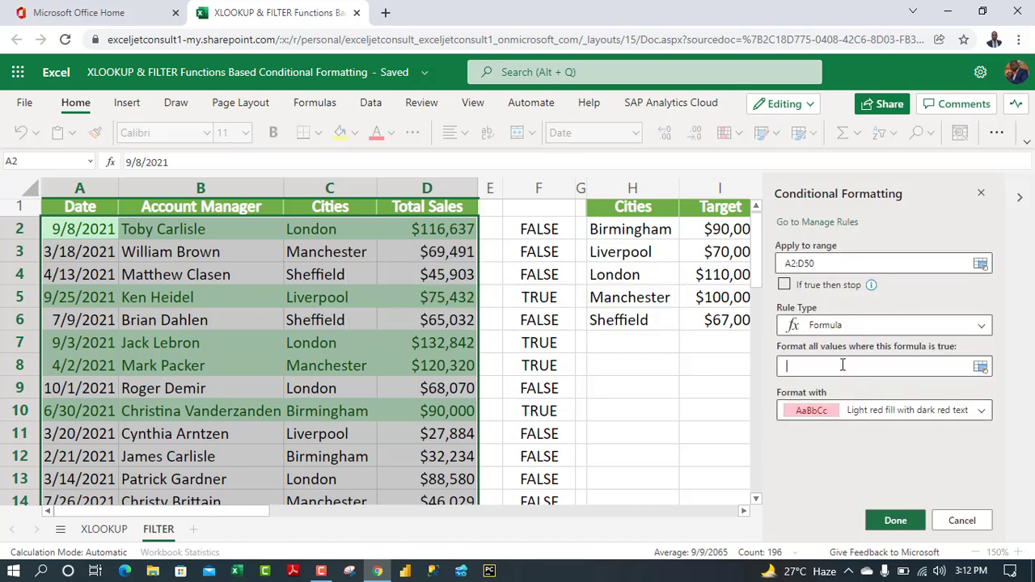
key("ctrl+v")
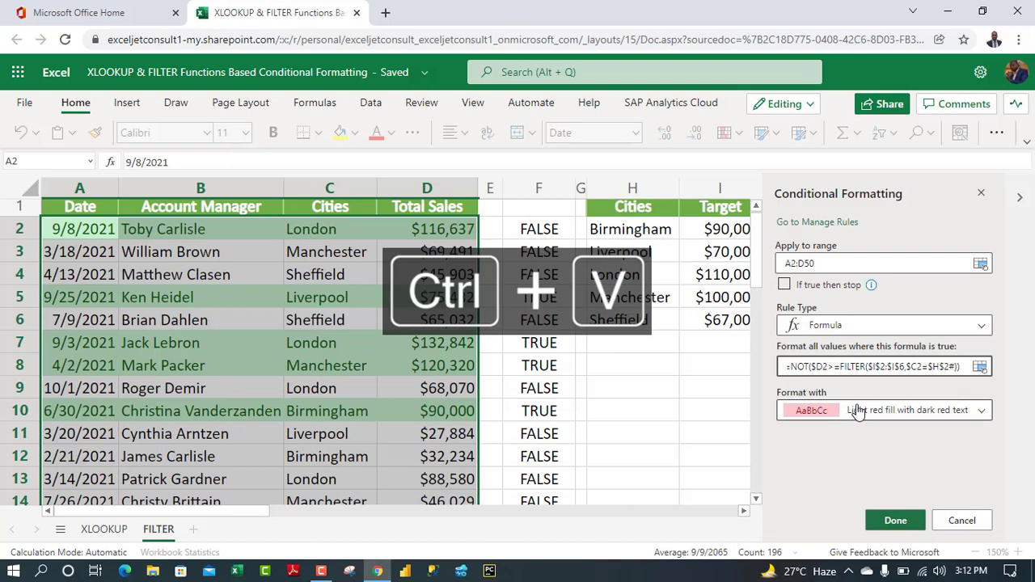
left_click(884, 520)
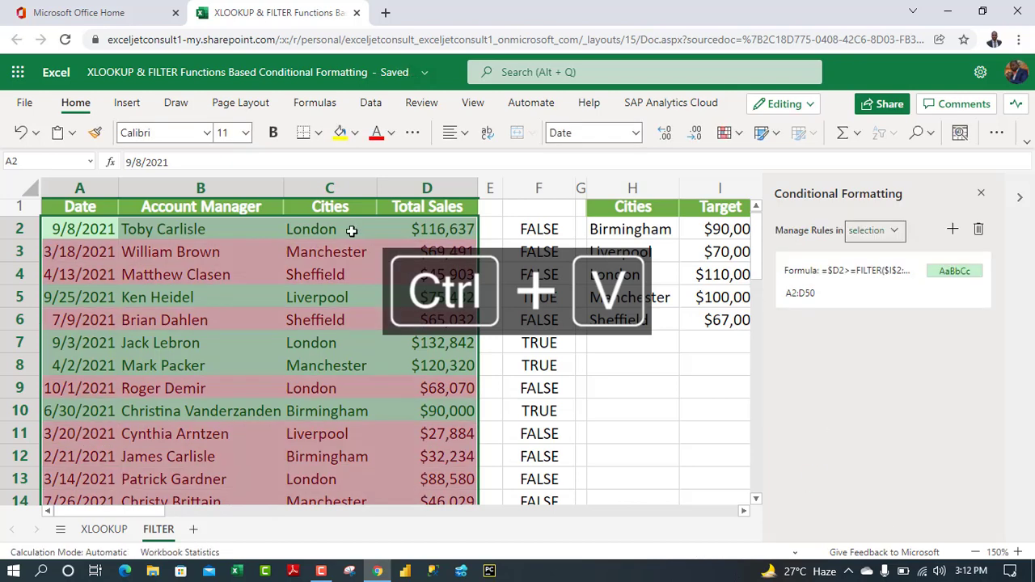
left_click(344, 298)
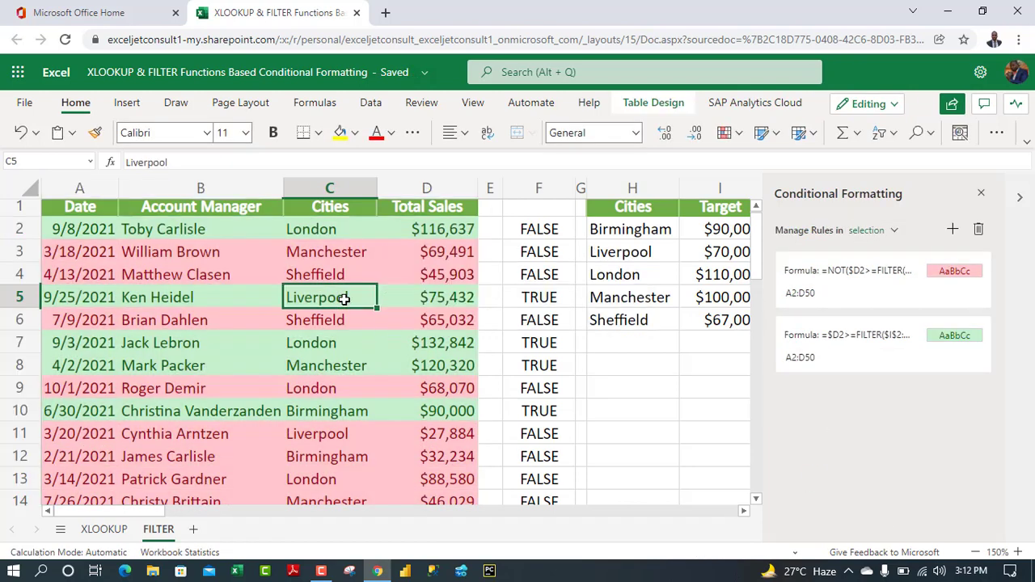